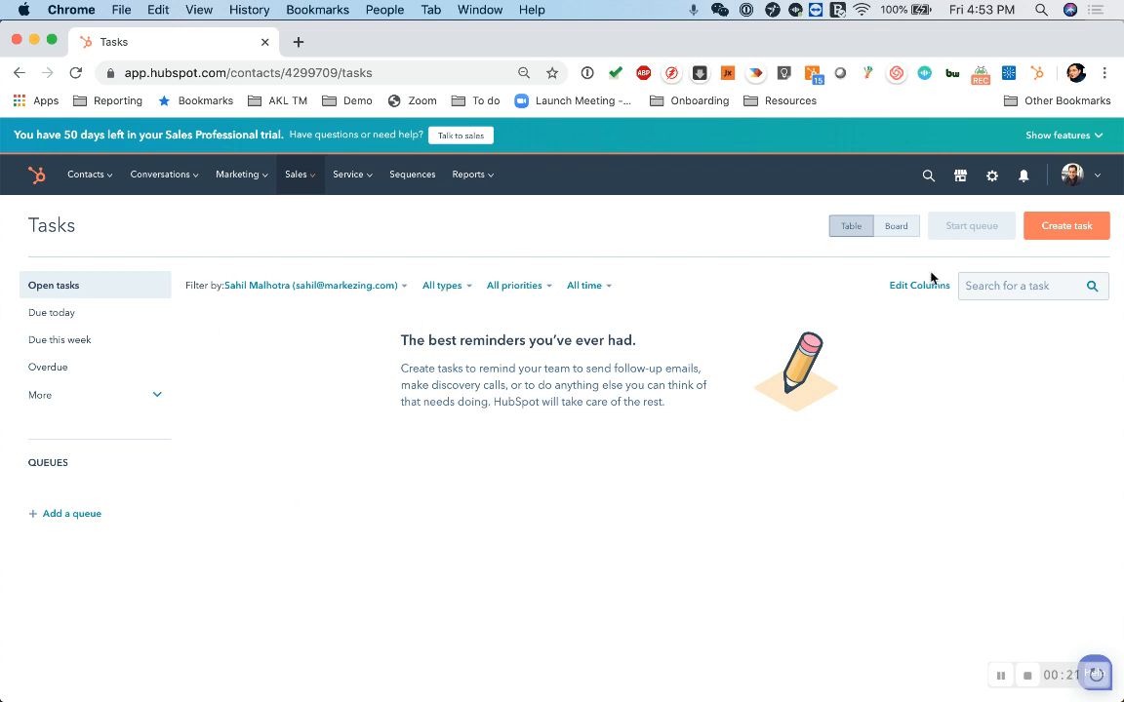
Start a new task and title it "Educational video task"
left_click(1073, 226)
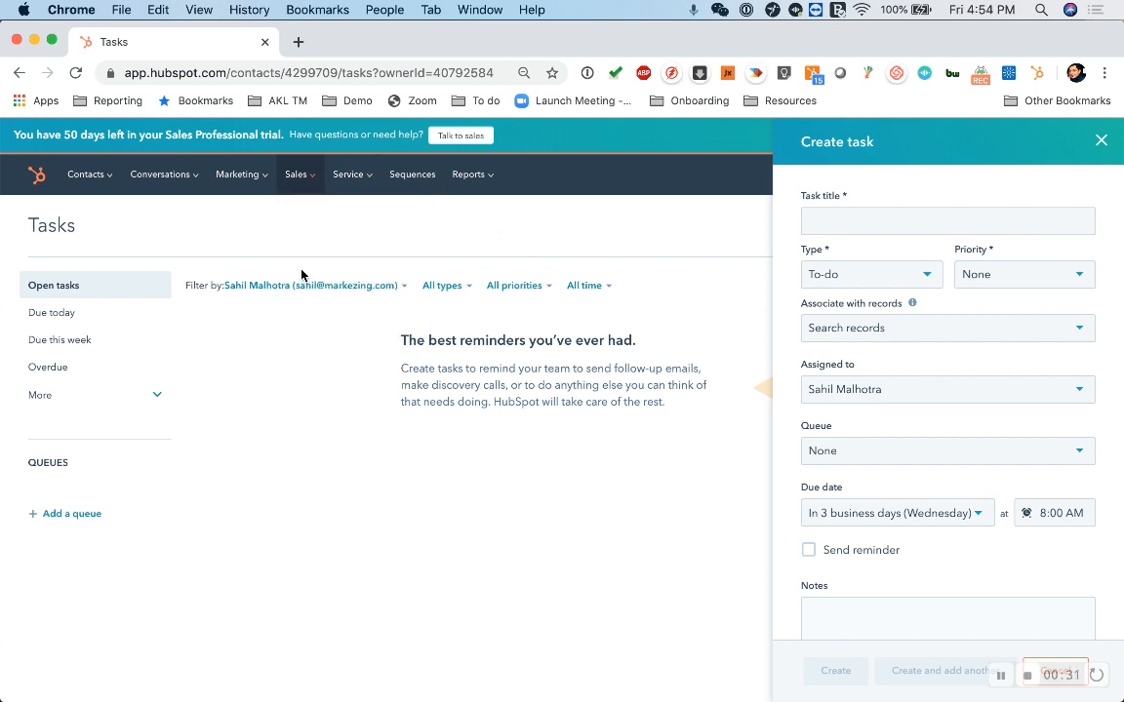
left_click(903, 211)
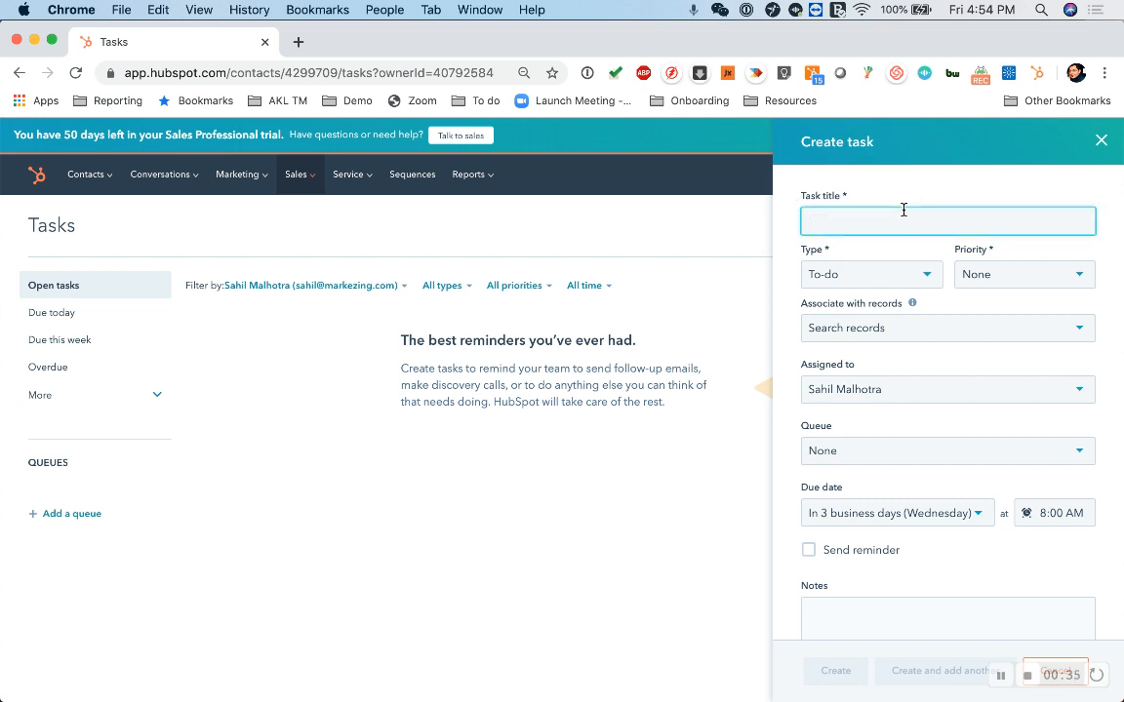
type("Educati")
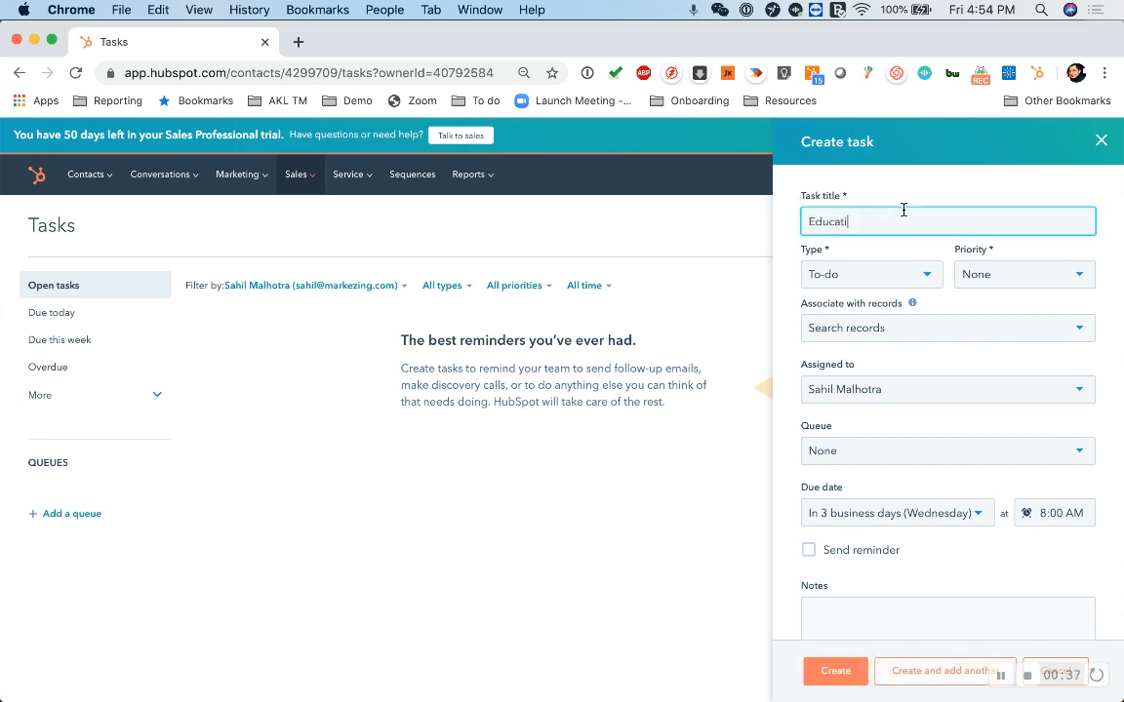
type("on al video task")
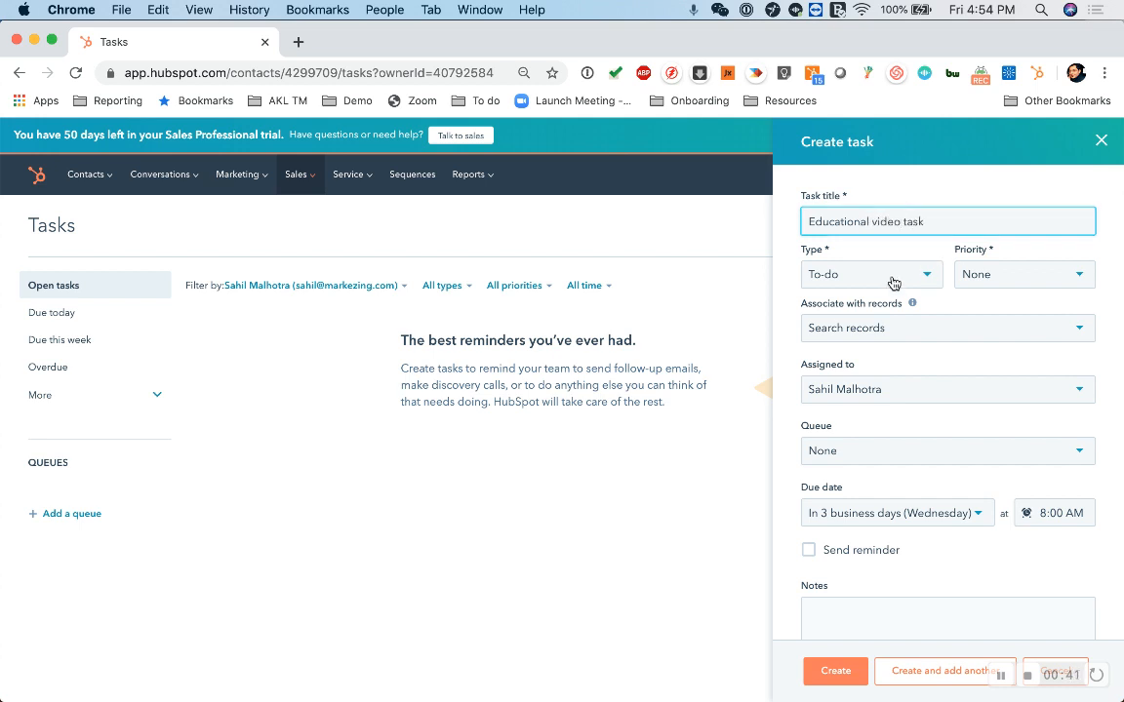
Set the new task's type to To-do and its priority to High
left_click(894, 283)
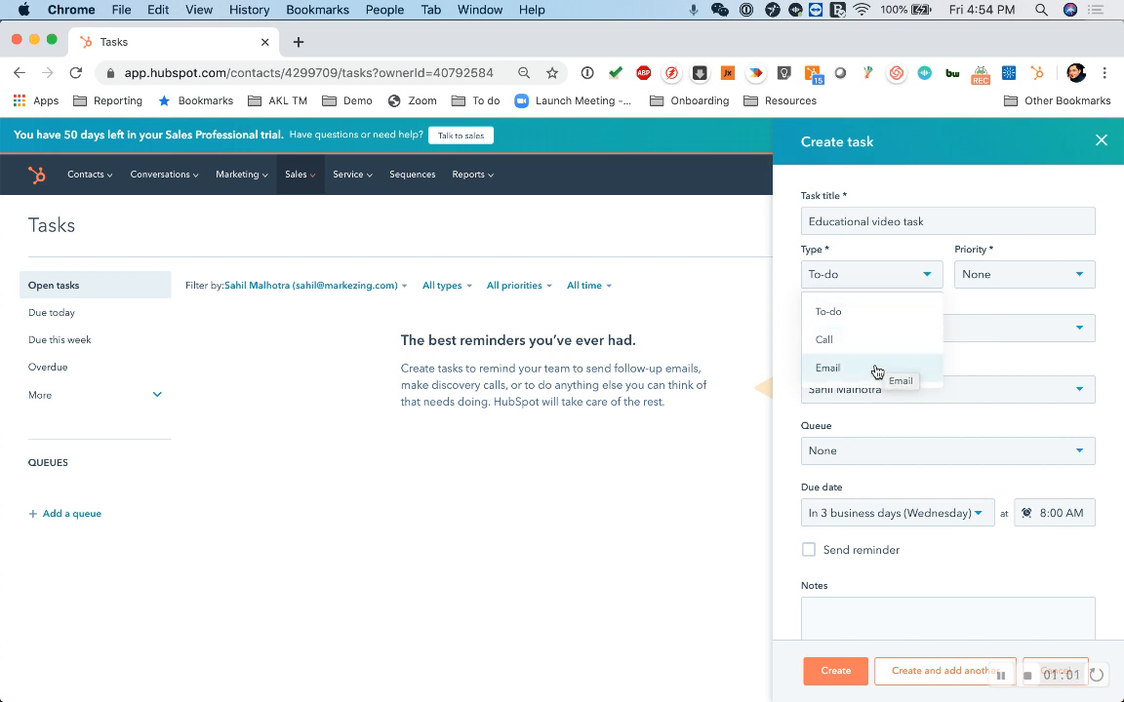
left_click(880, 312)
left_click(1024, 274)
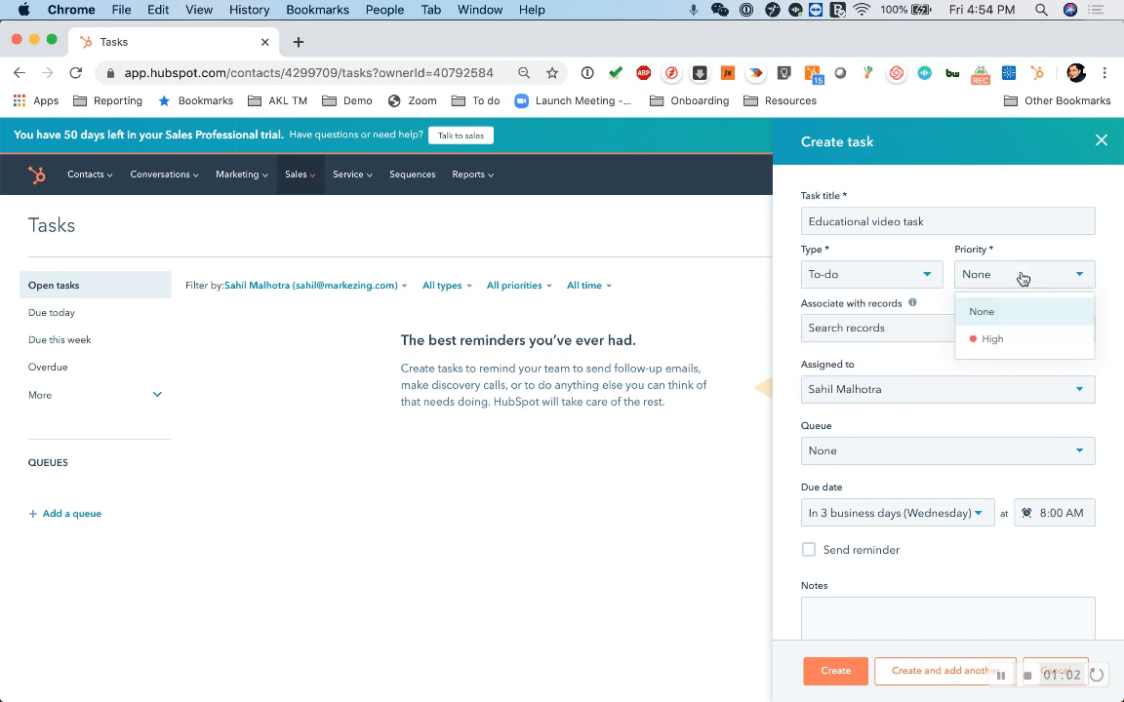
left_click(1015, 341)
Search the records for "test" and associate the task with the test contact and the "Test - New Deal" deal
left_click(817, 332)
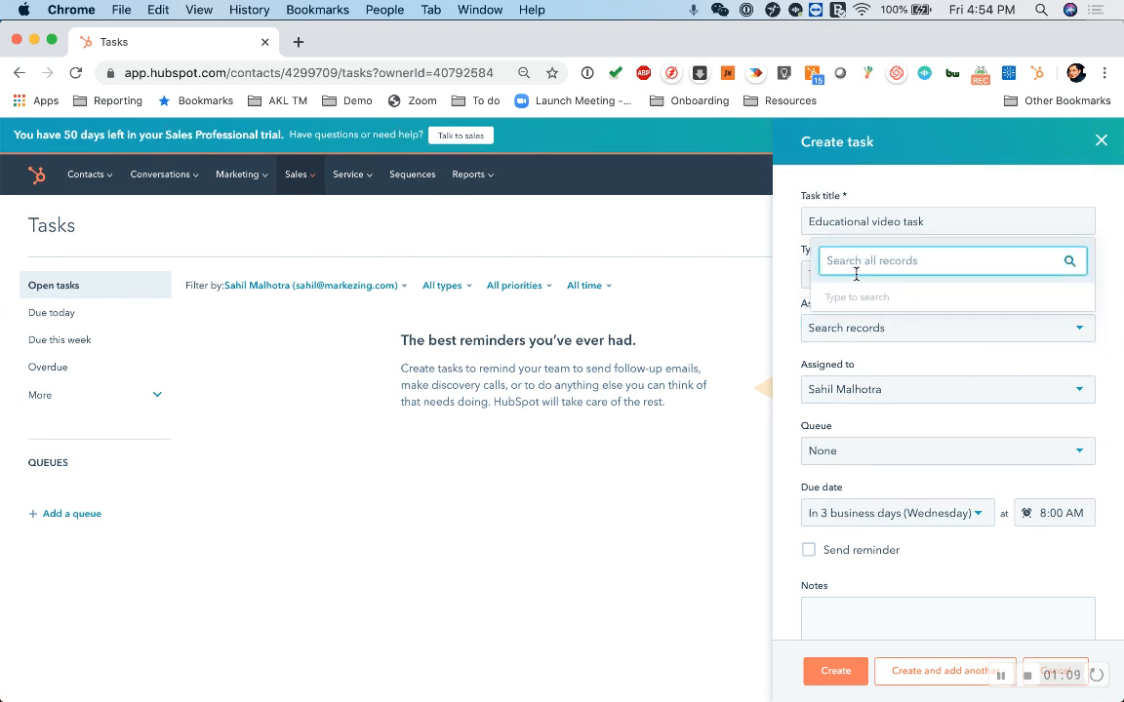
type("test")
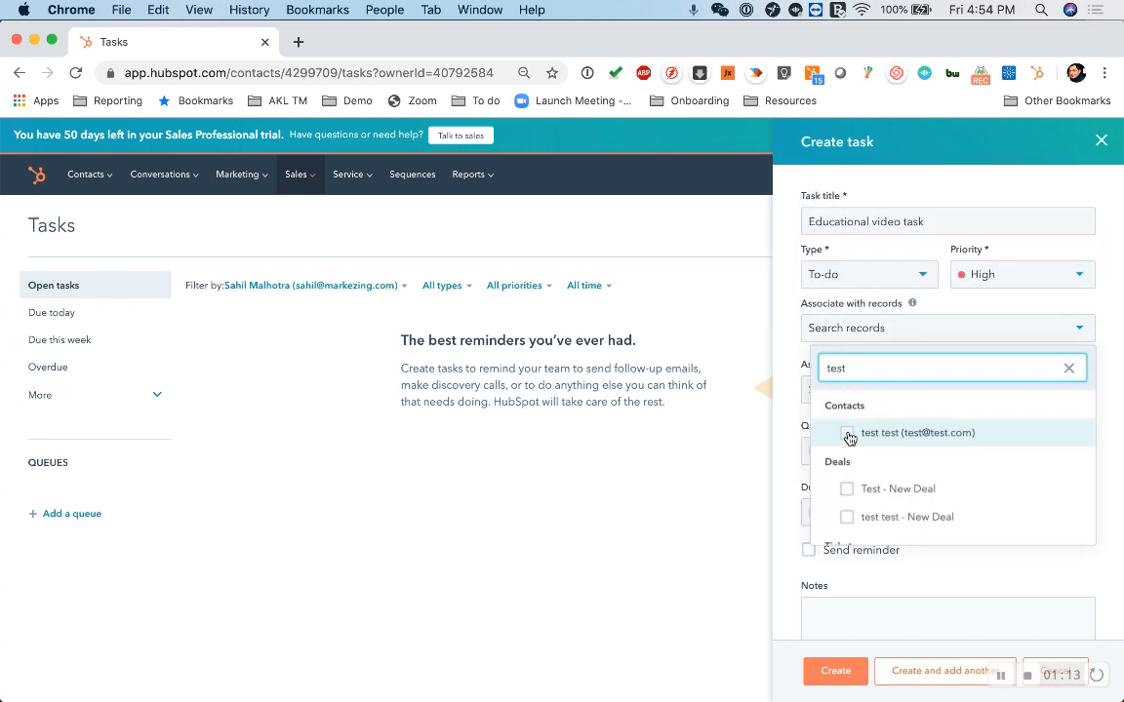
left_click(847, 433)
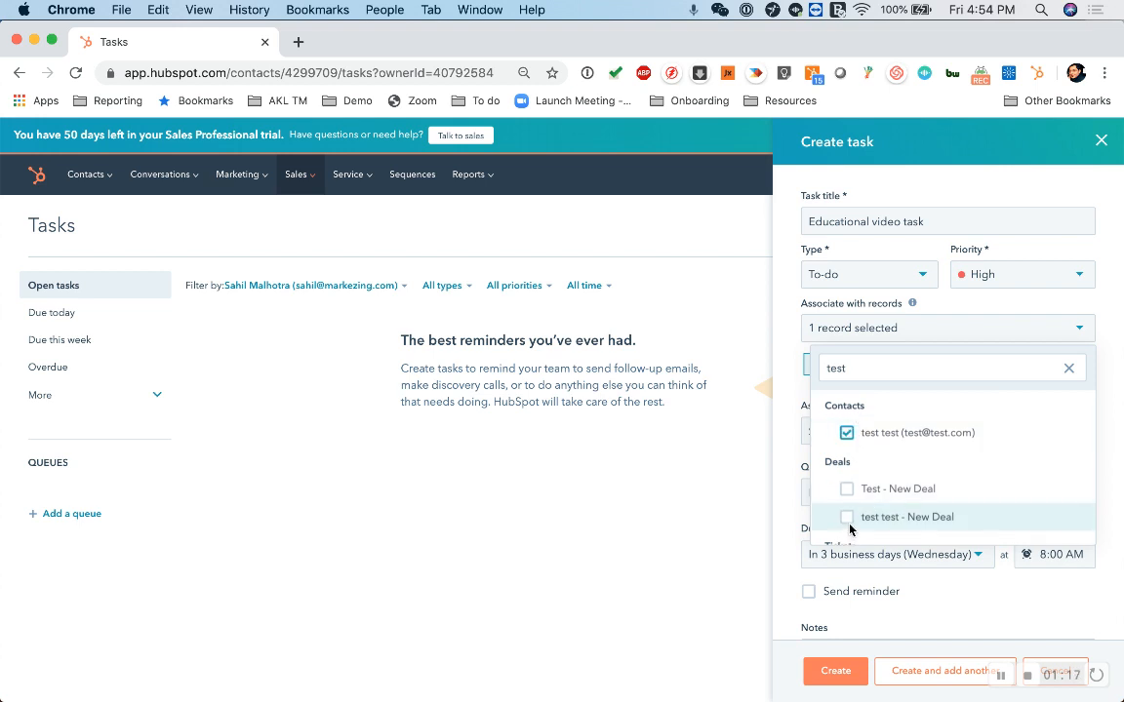
left_click(846, 489)
left_click(771, 362)
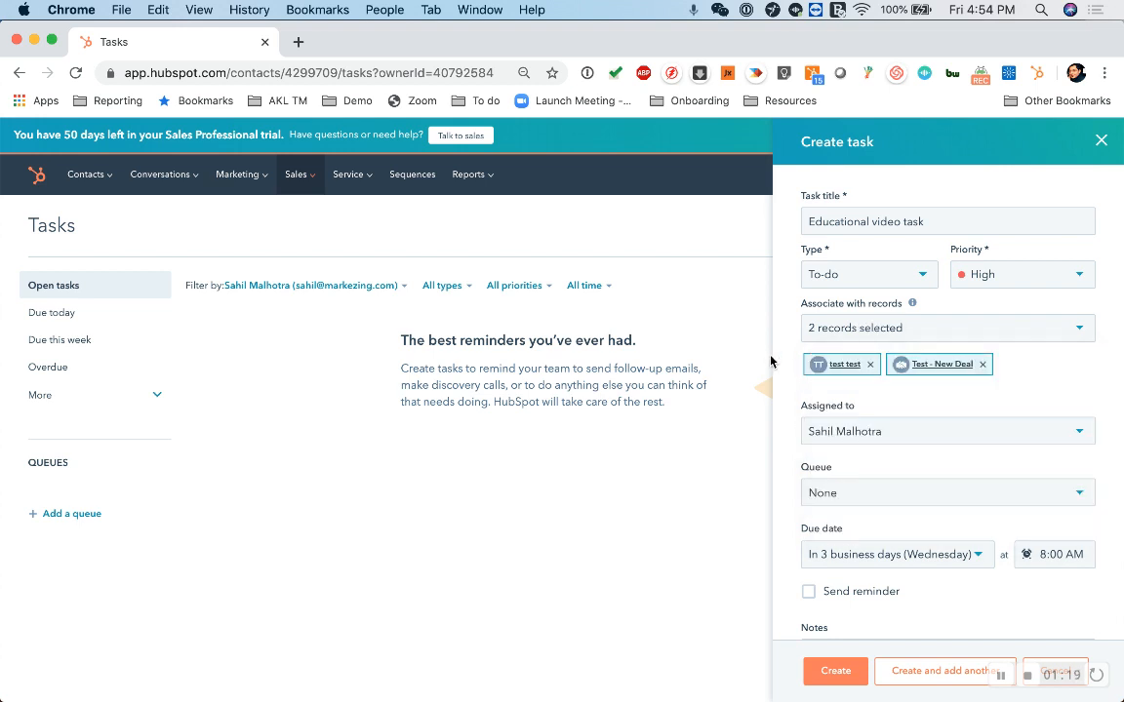
Examine the queue and due date options offered for the new task
scroll(771, 362, "down", 1)
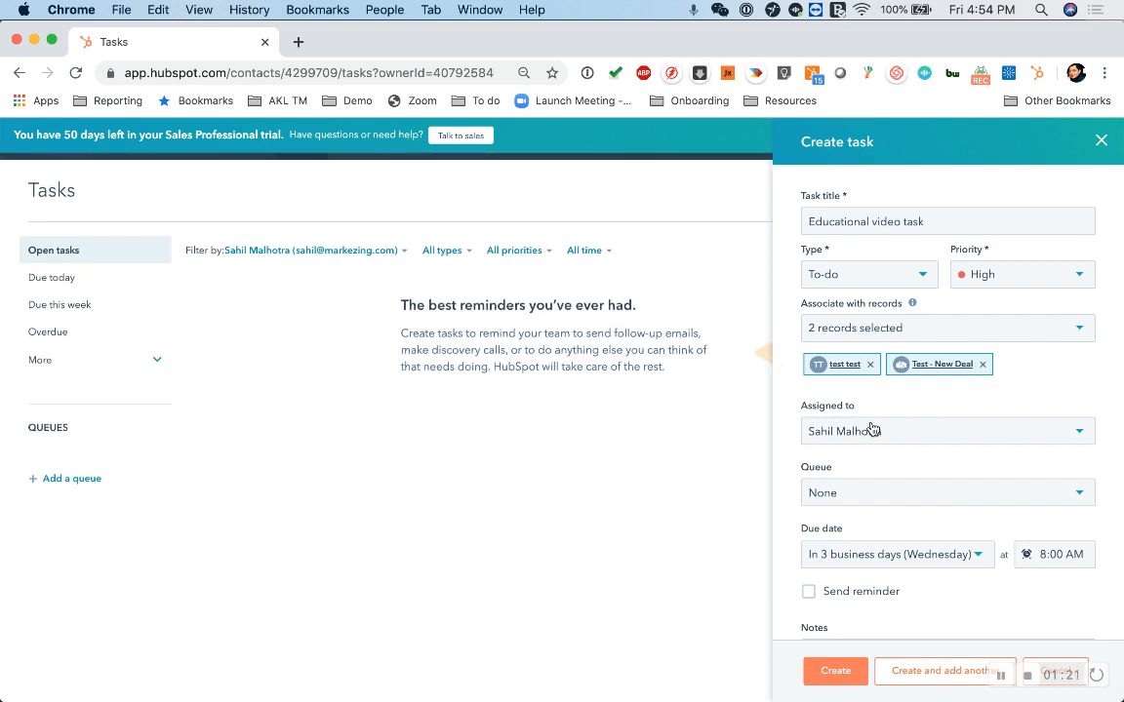
left_click(875, 494)
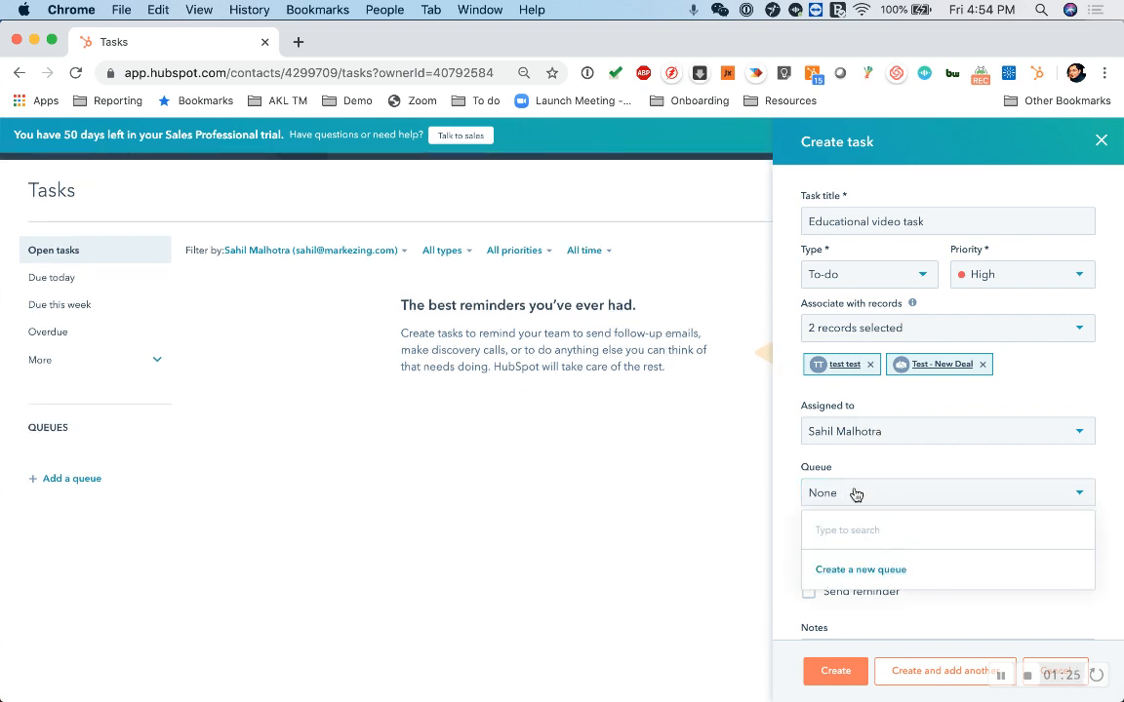
left_click(781, 498)
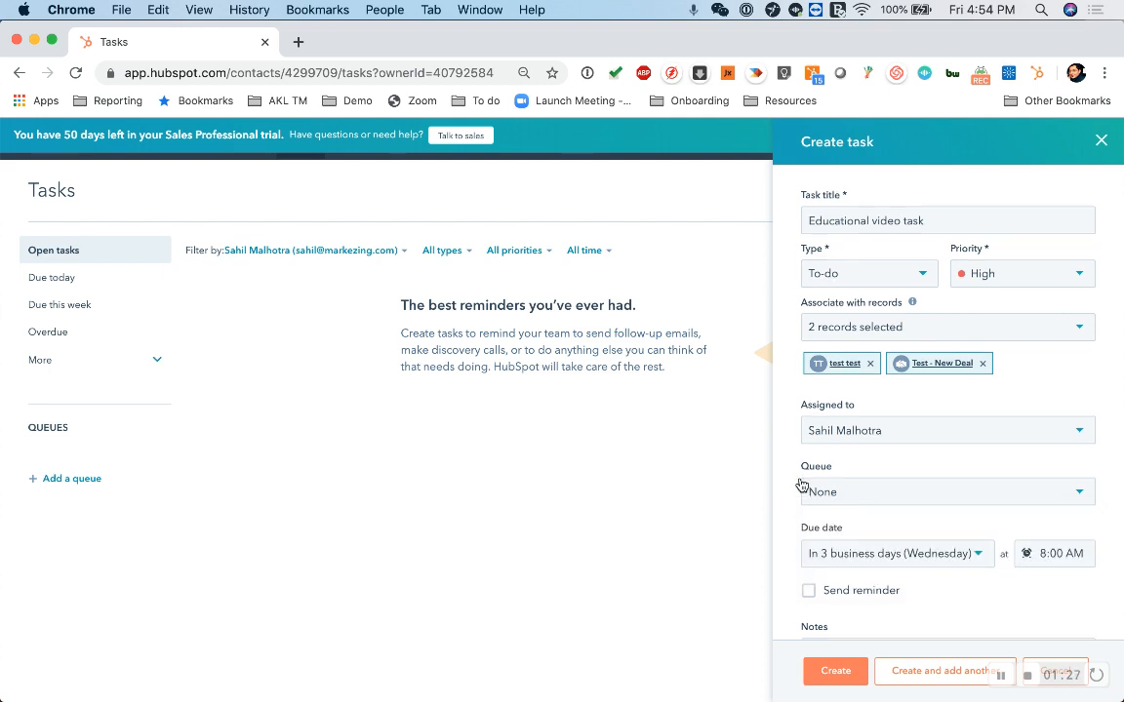
scroll(801, 485, "down", 2)
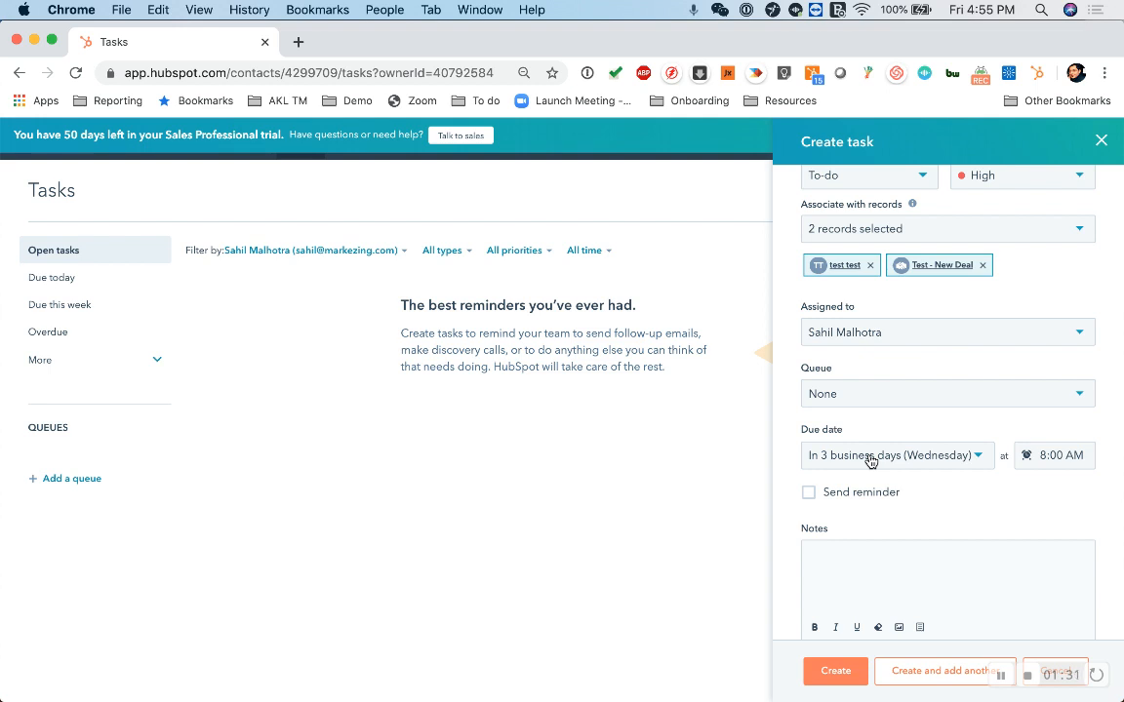
scroll(871, 461, "down", 1)
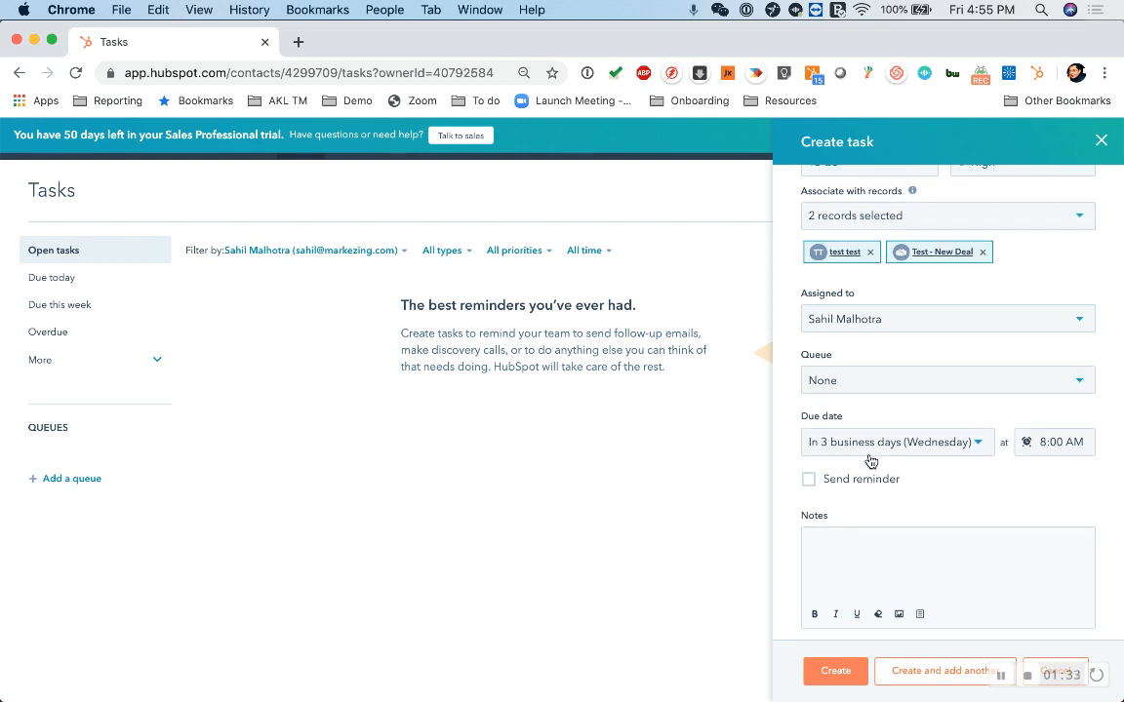
left_click(918, 452)
scroll(897, 555, "down", 2)
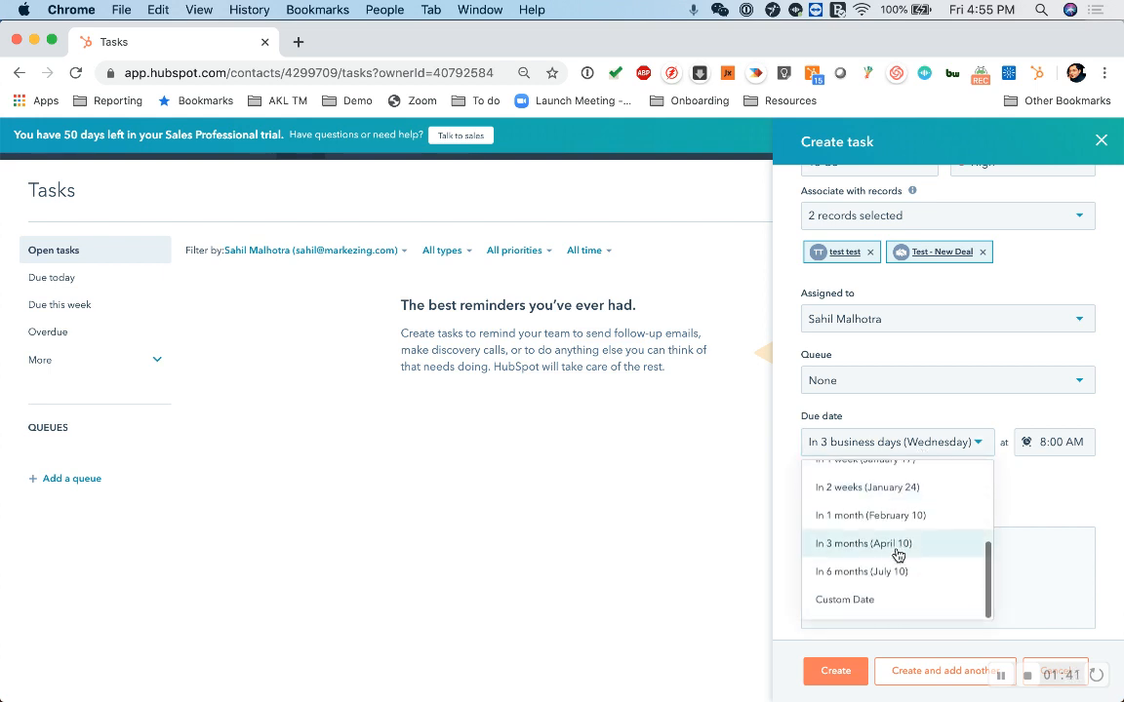
left_click(704, 481)
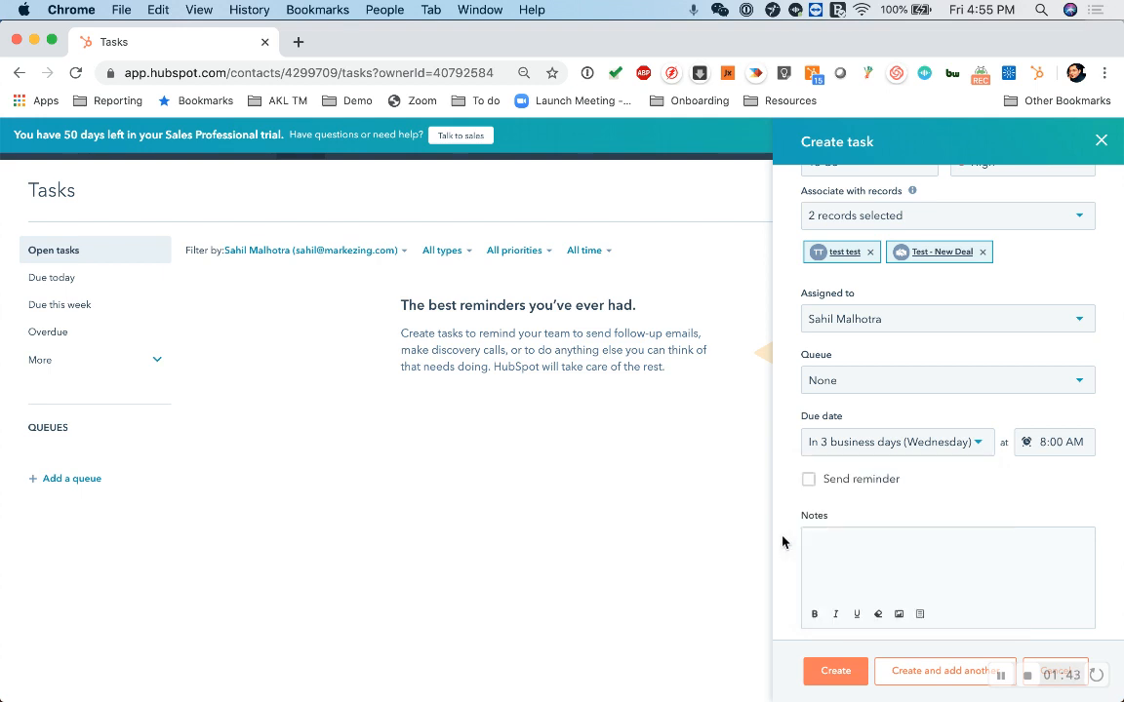
Turn on the task's reminder, add the note "Can you please add this edu video to a project" and create the task
left_click(809, 480)
scroll(809, 487, "down", 1)
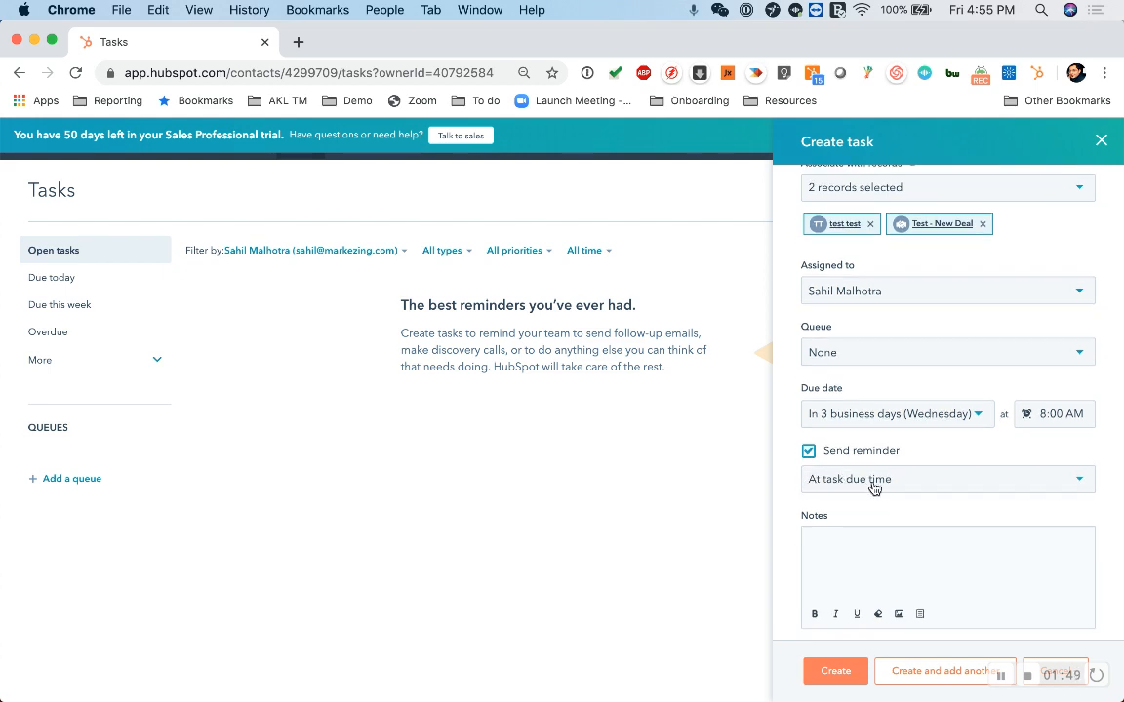
left_click(879, 549)
type("Can youu")
key("BackSpace")
type("please add this ed")
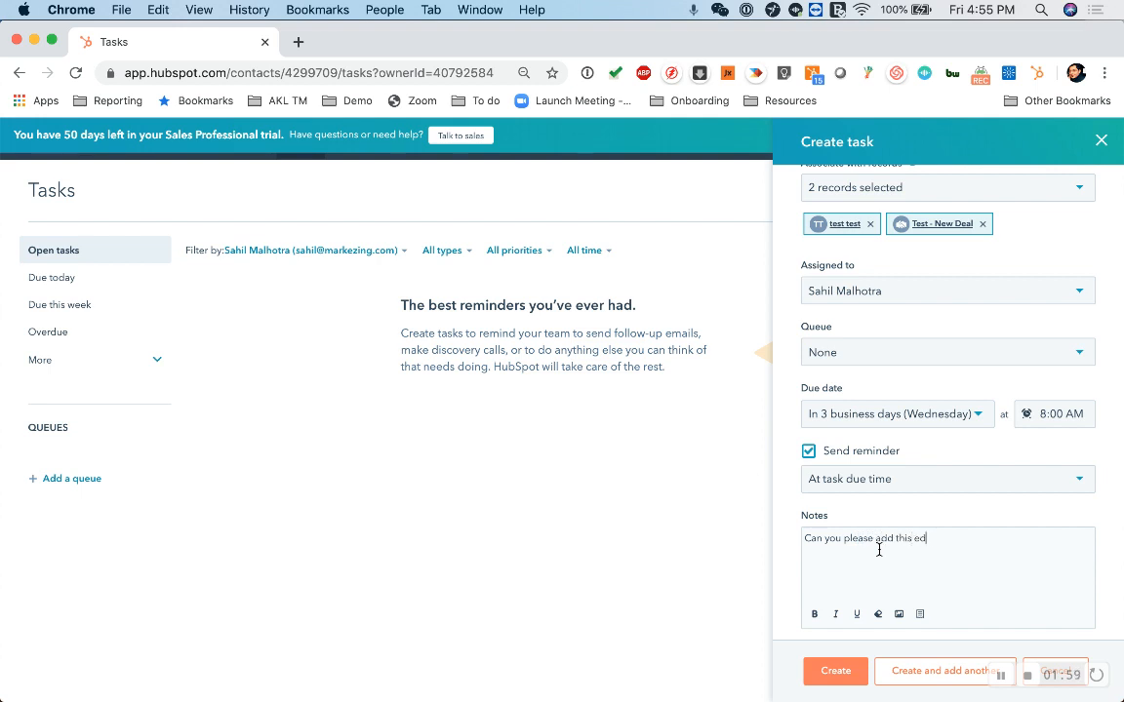
type("u video to a project")
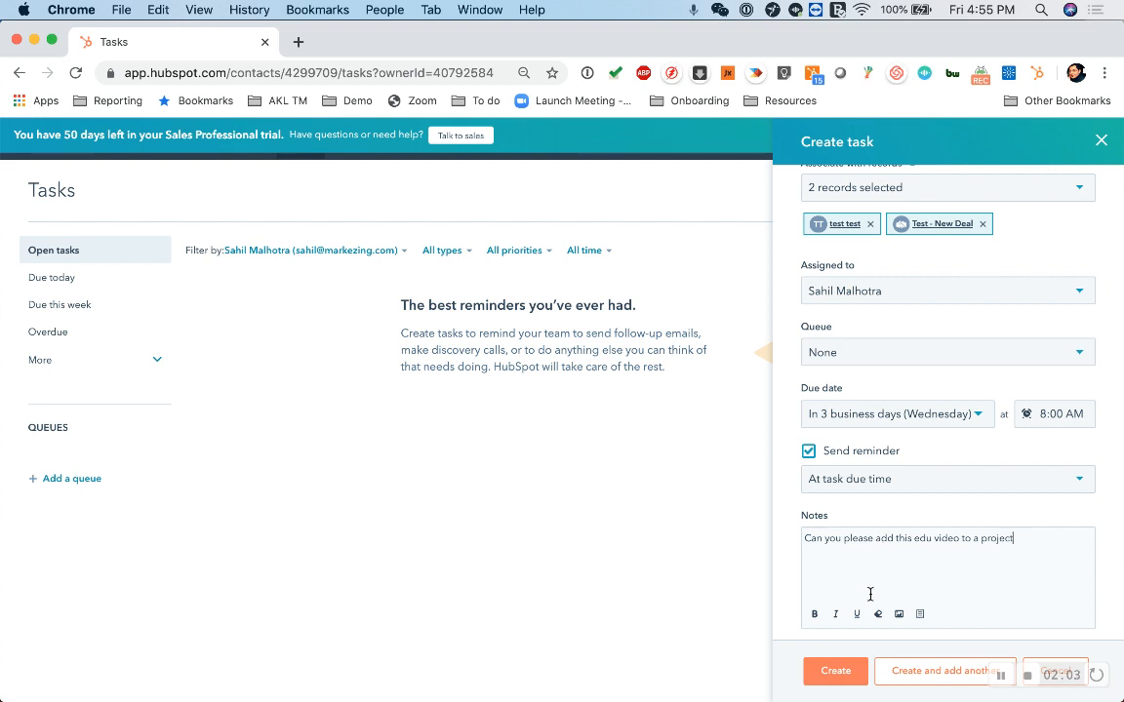
left_click(831, 674)
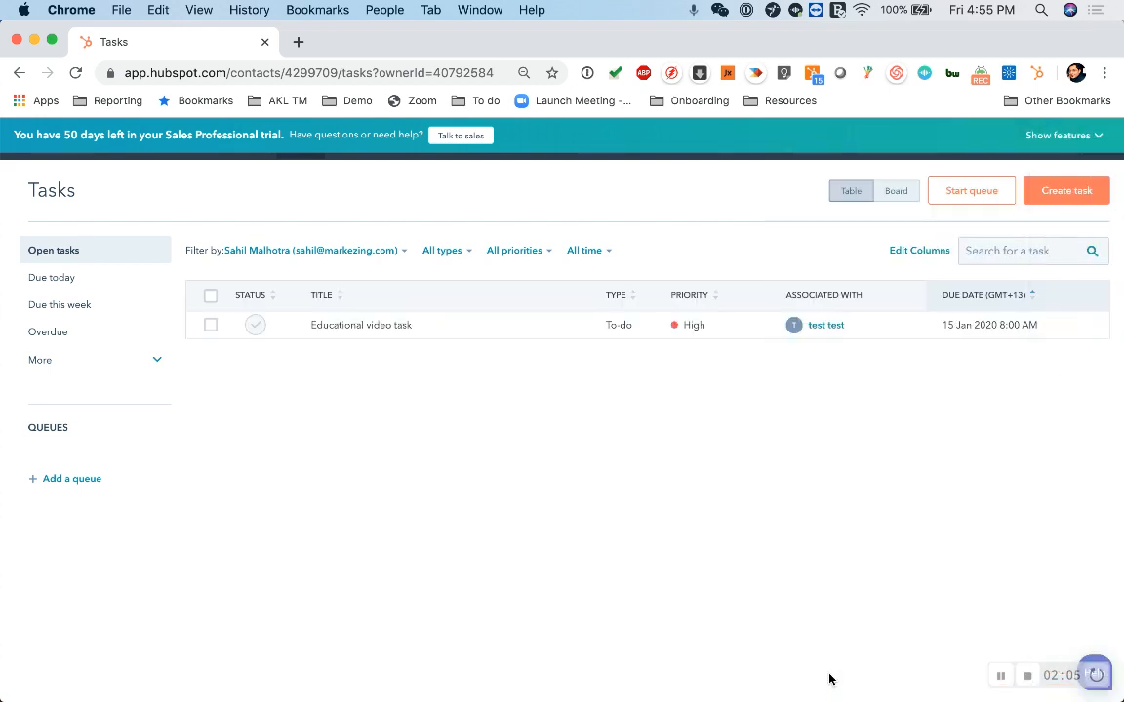
Examine which properties can be bulk edited for the Educational video task, without editing any of them
left_click(210, 327)
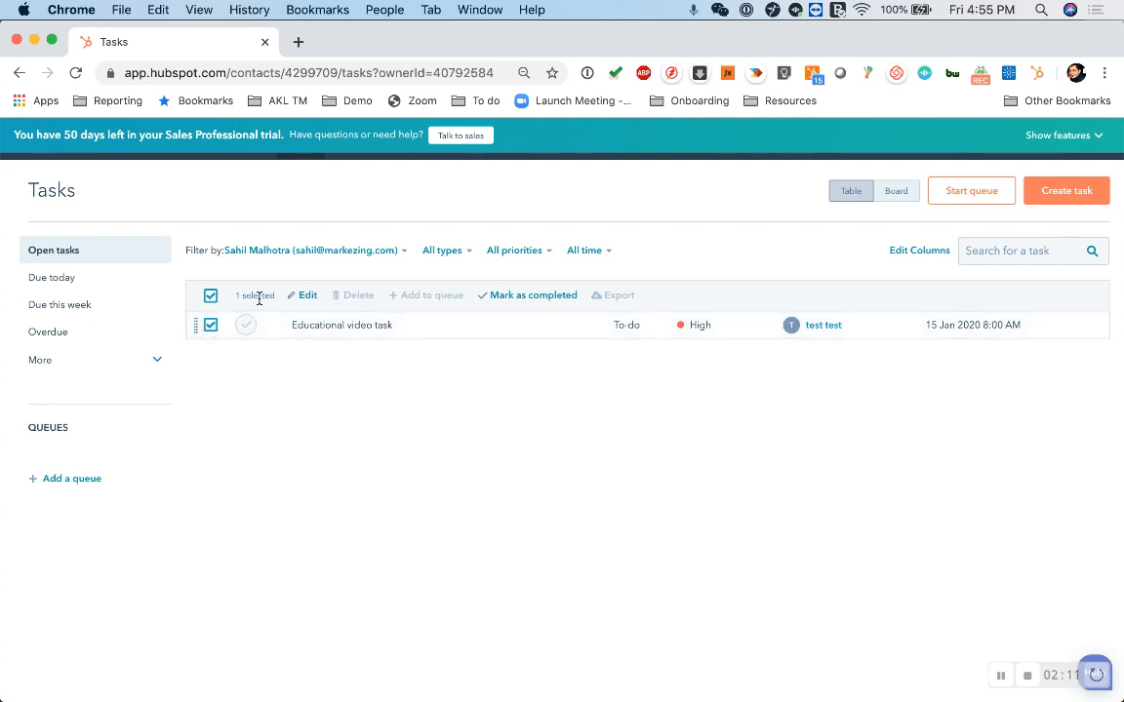
left_click(307, 296)
left_click(530, 267)
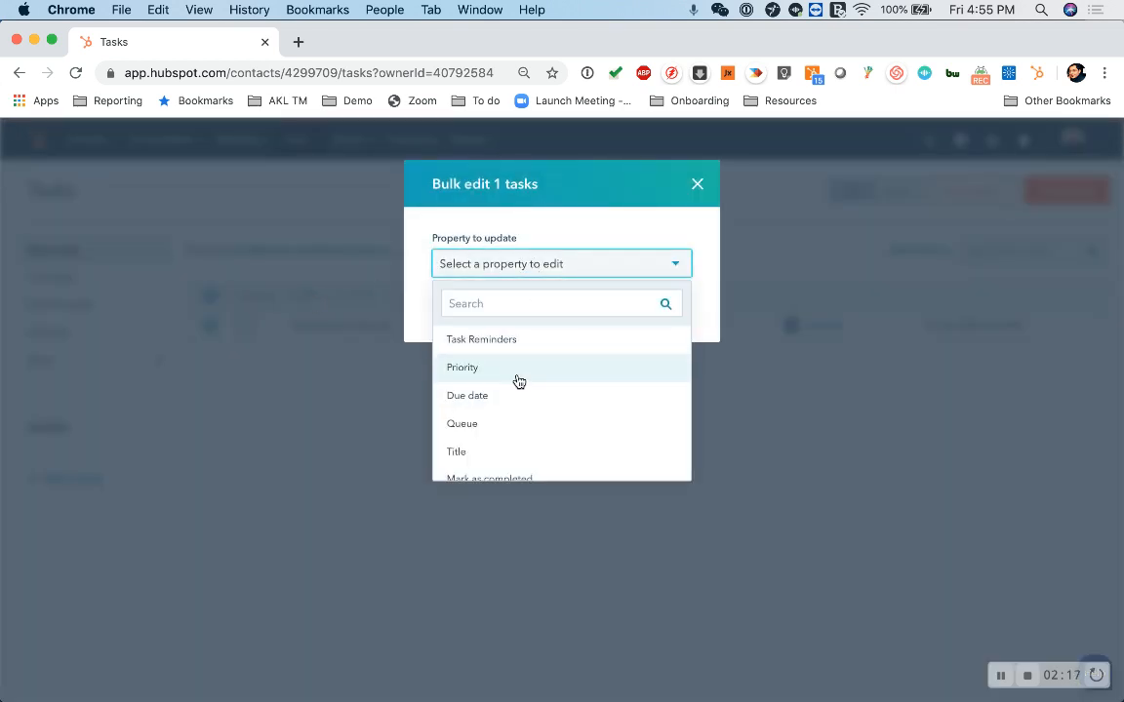
scroll(517, 380, "down", 1)
scroll(510, 405, "down", 2)
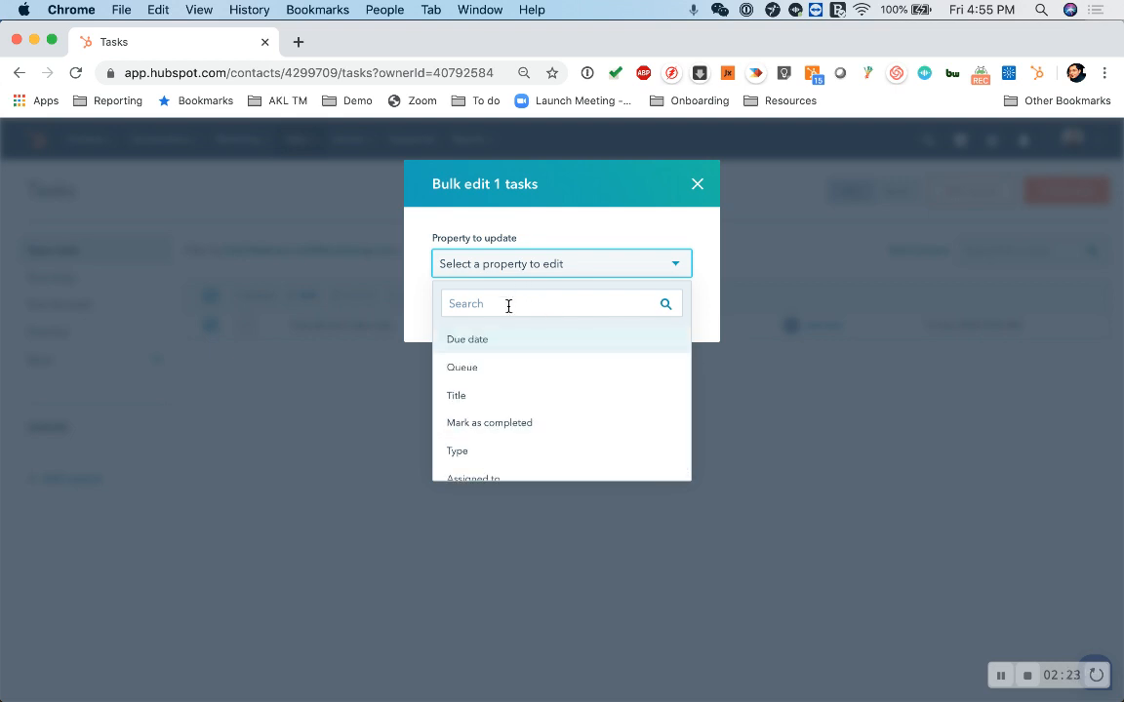
key("Escape")
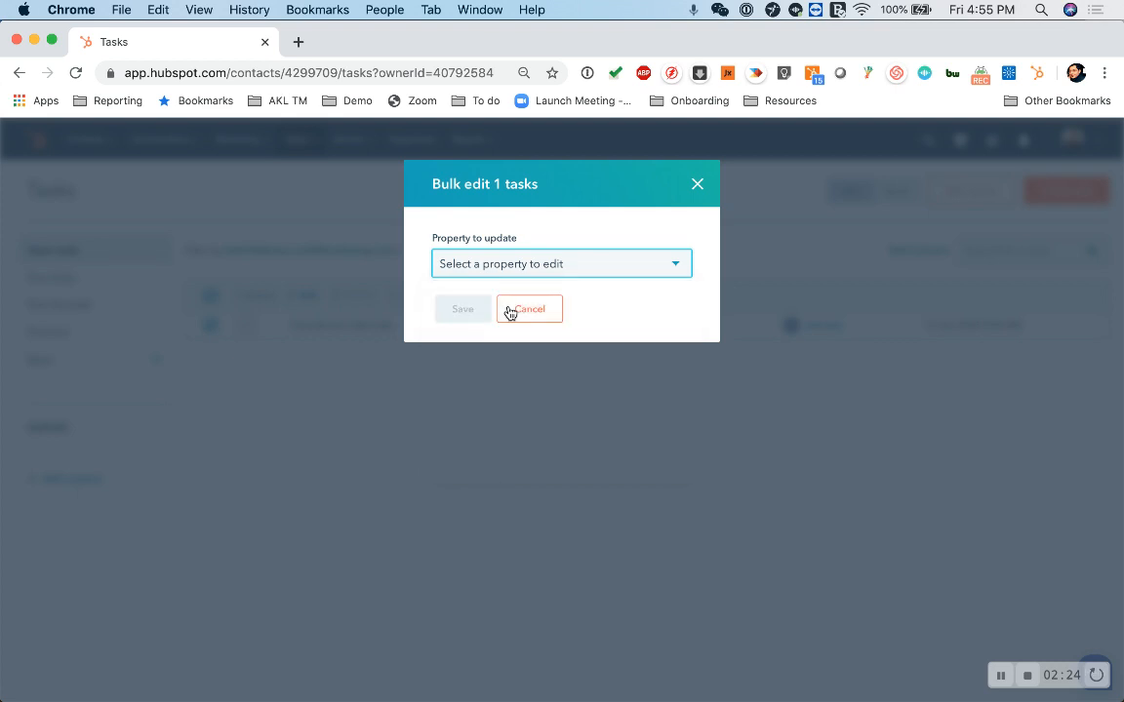
left_click(698, 183)
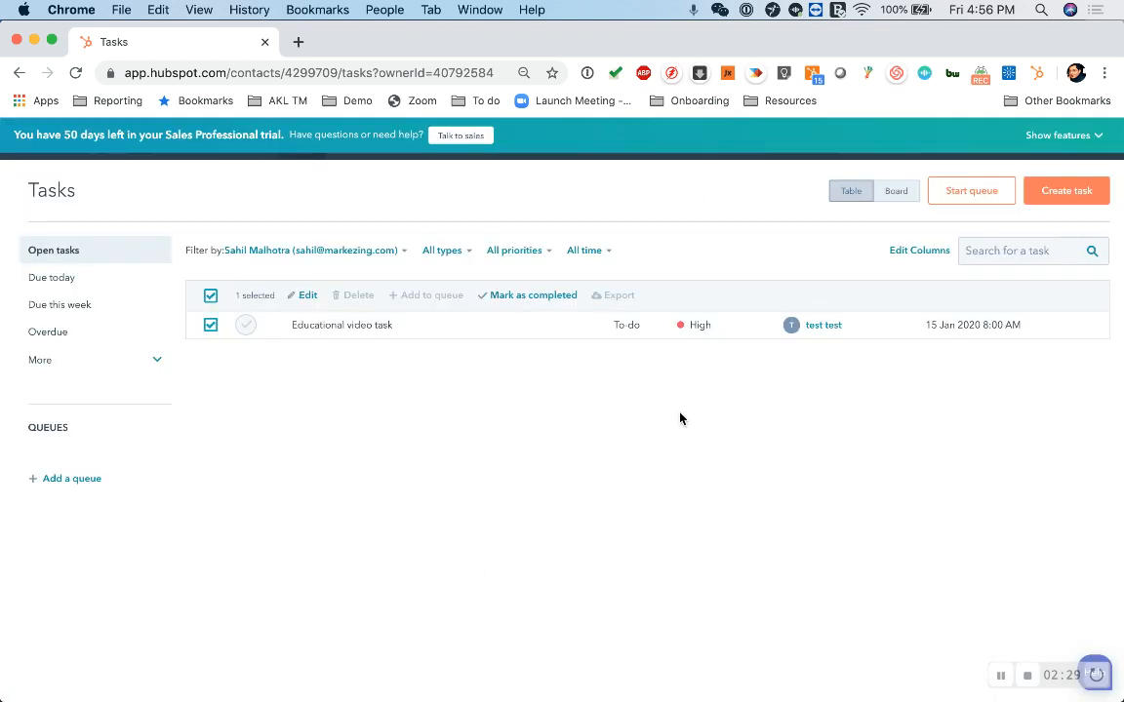
left_click(211, 327)
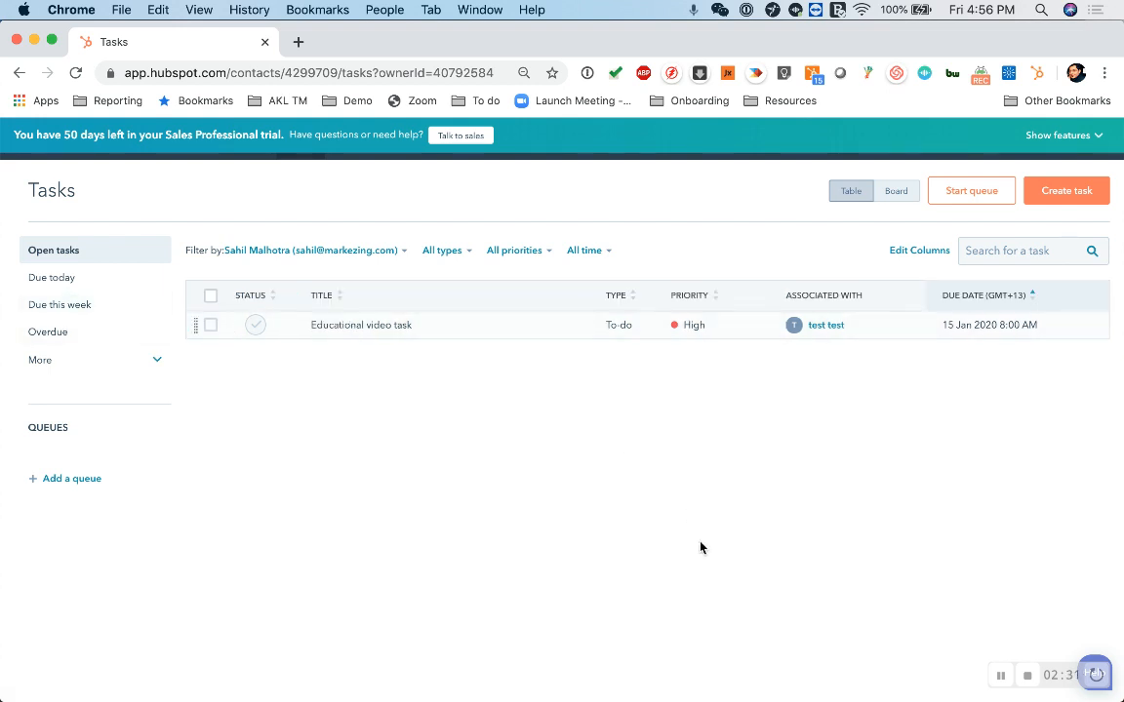
Create a second task titled "test" with the default settings
left_click(1077, 199)
left_click(881, 224)
type("test")
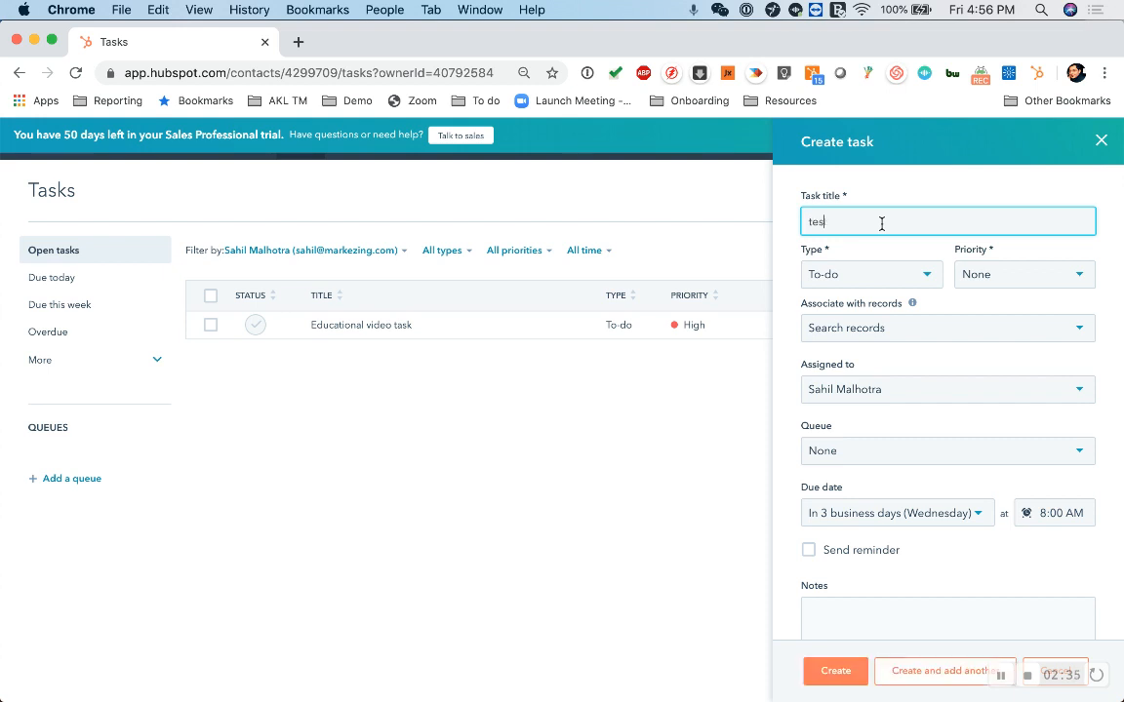
left_click(835, 671)
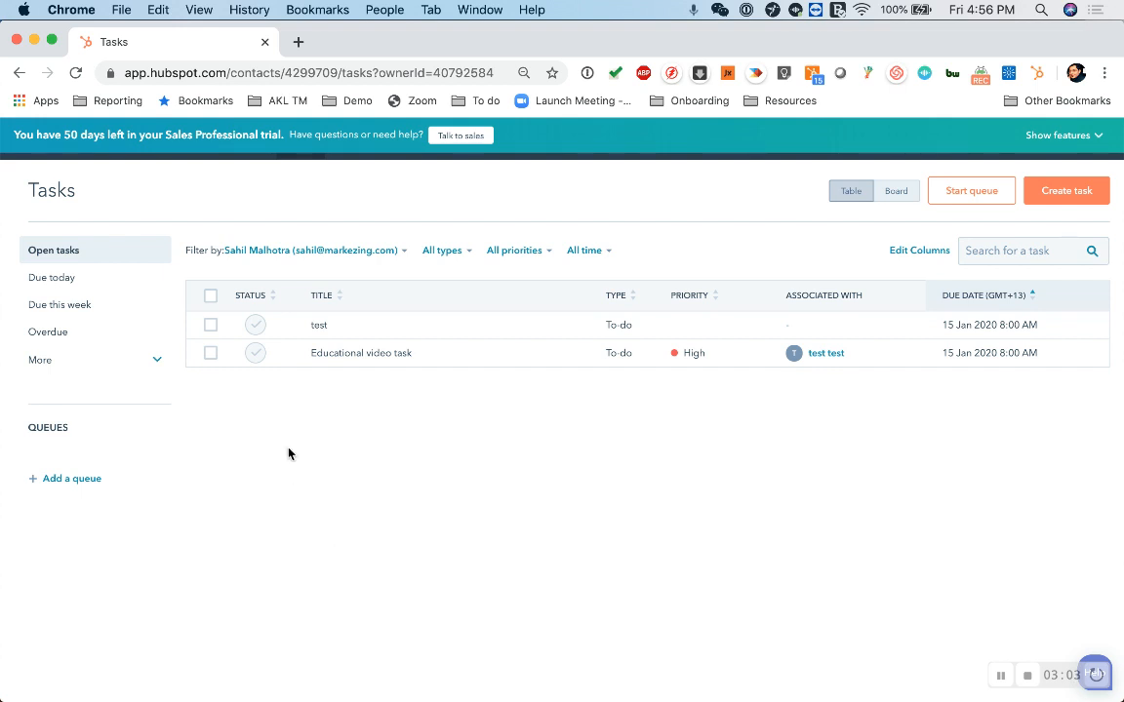
Select all open tasks, start the task queue and bring up the Educational video task on the contact's record
left_click(211, 296)
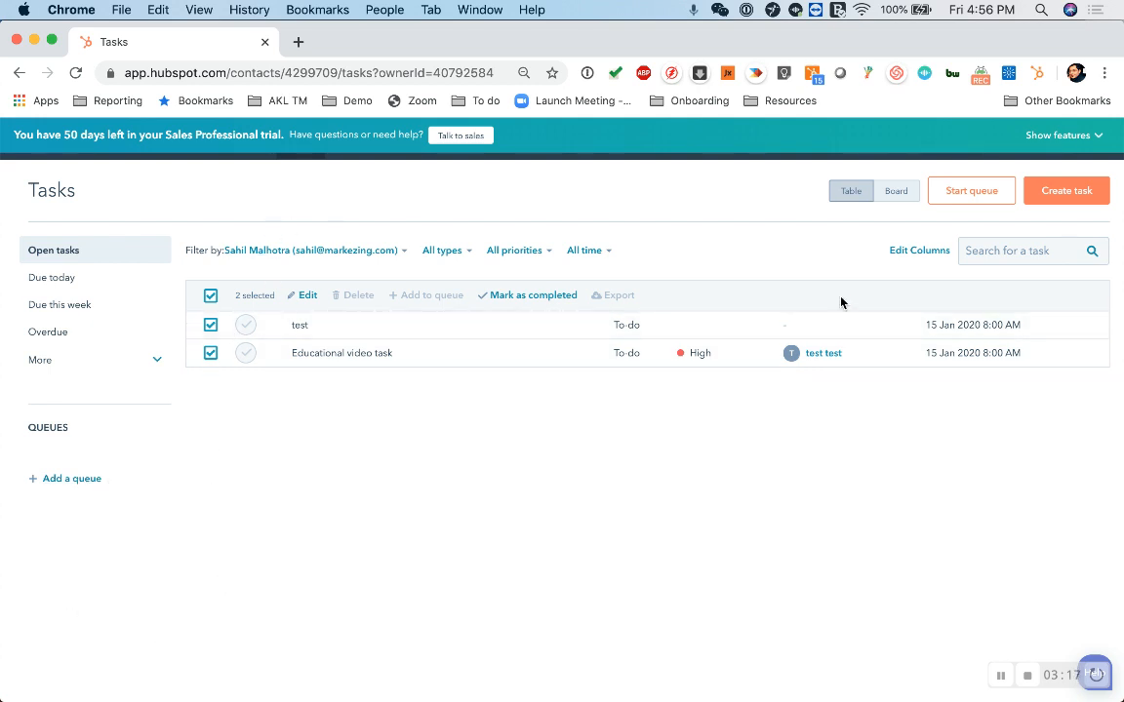
left_click(991, 190)
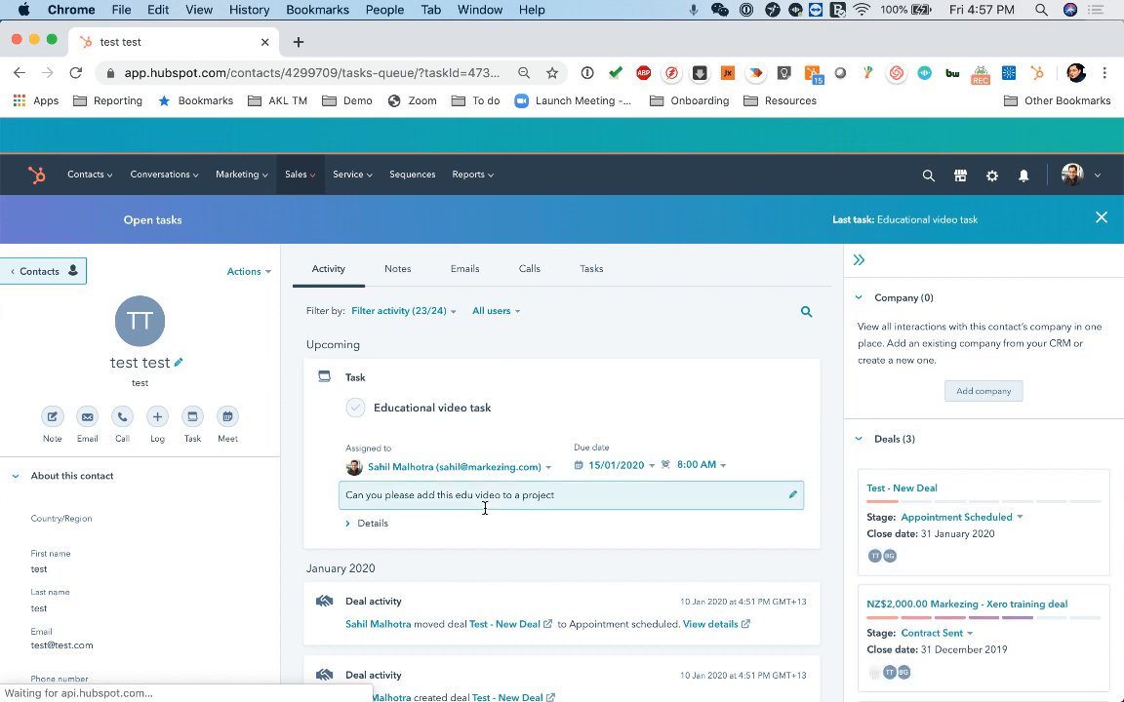
scroll(484, 507, "down", 2)
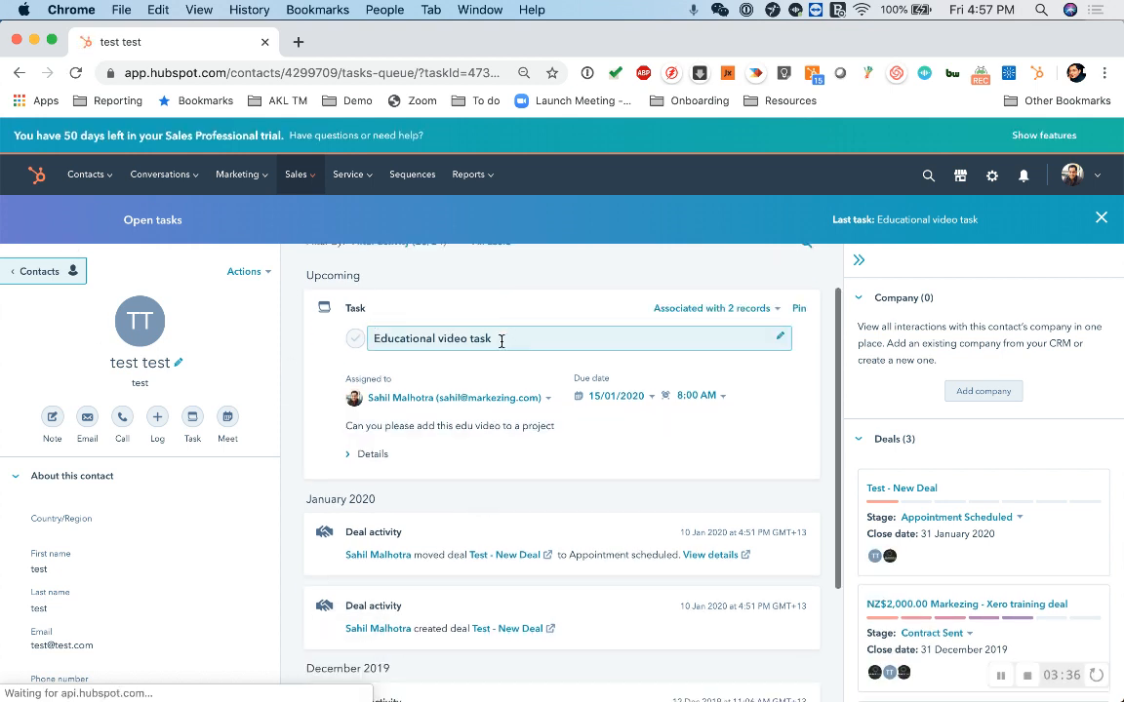
Mark the Educational video task as completed, reopen it and mark it as completed again
left_click(355, 340)
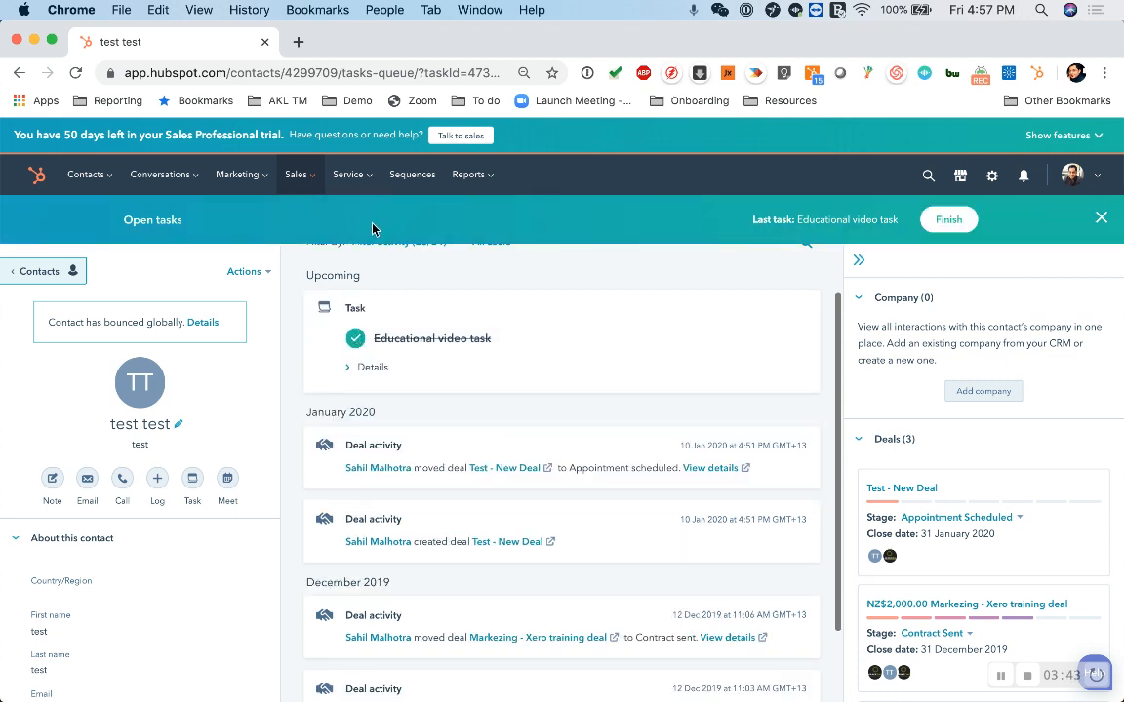
left_click(353, 340)
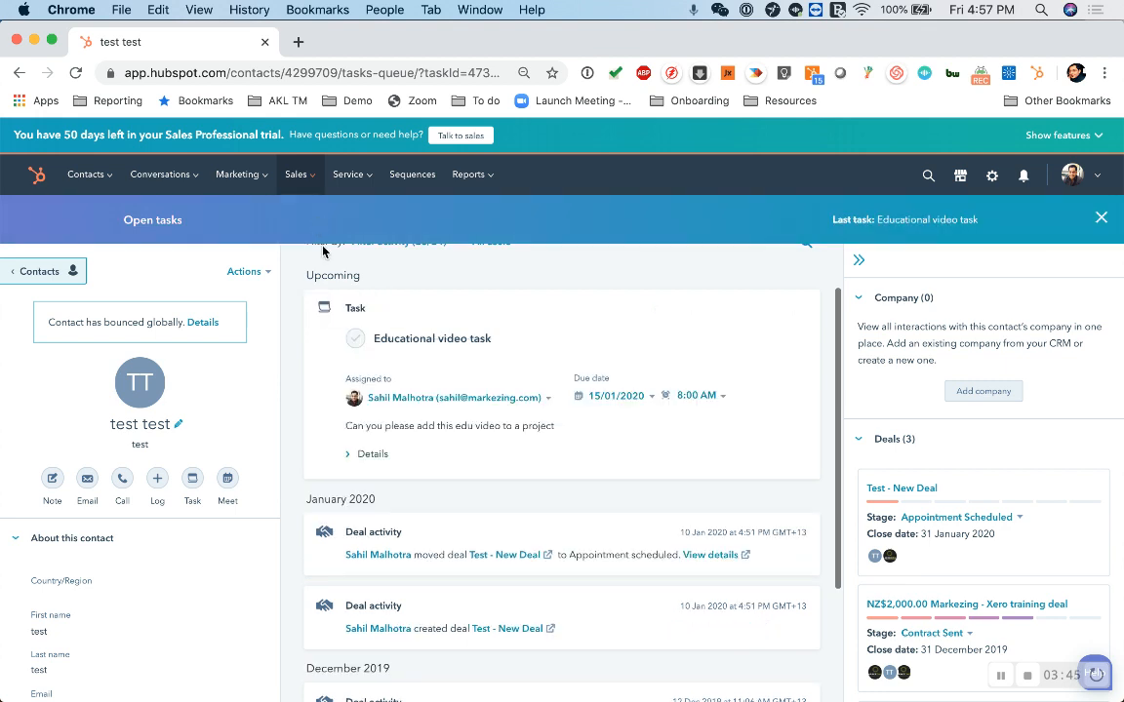
left_click(354, 339)
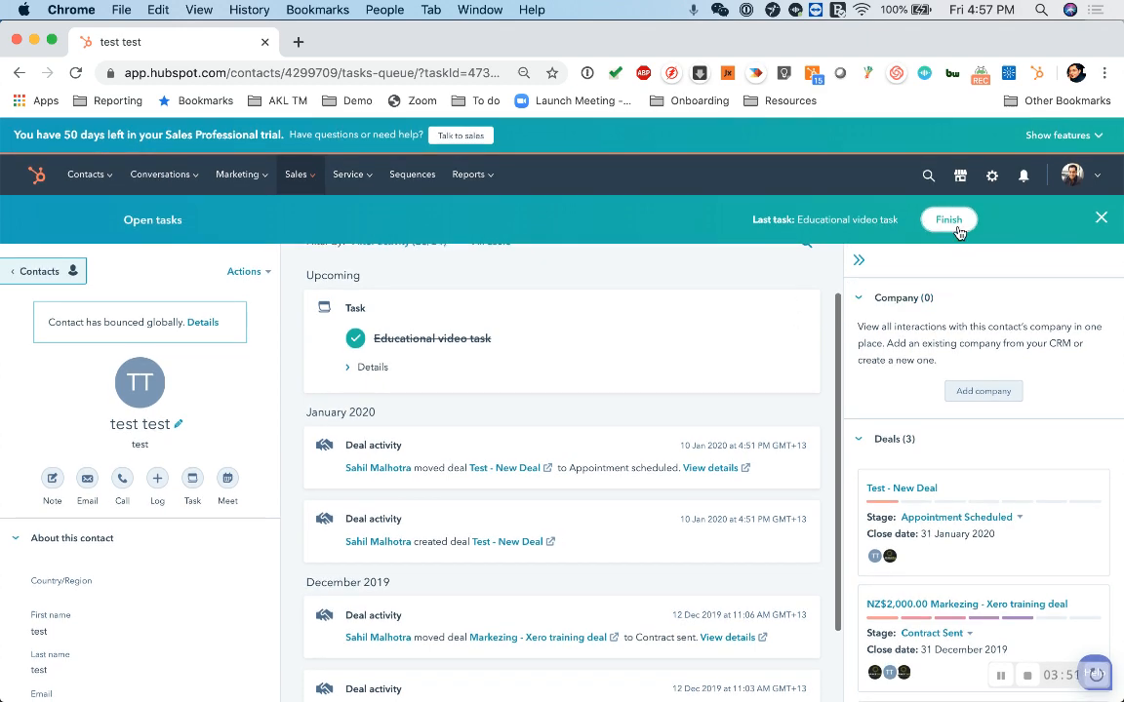
Finish the task queue and reopen the completed Educational video task from the contact's record
left_click(954, 223)
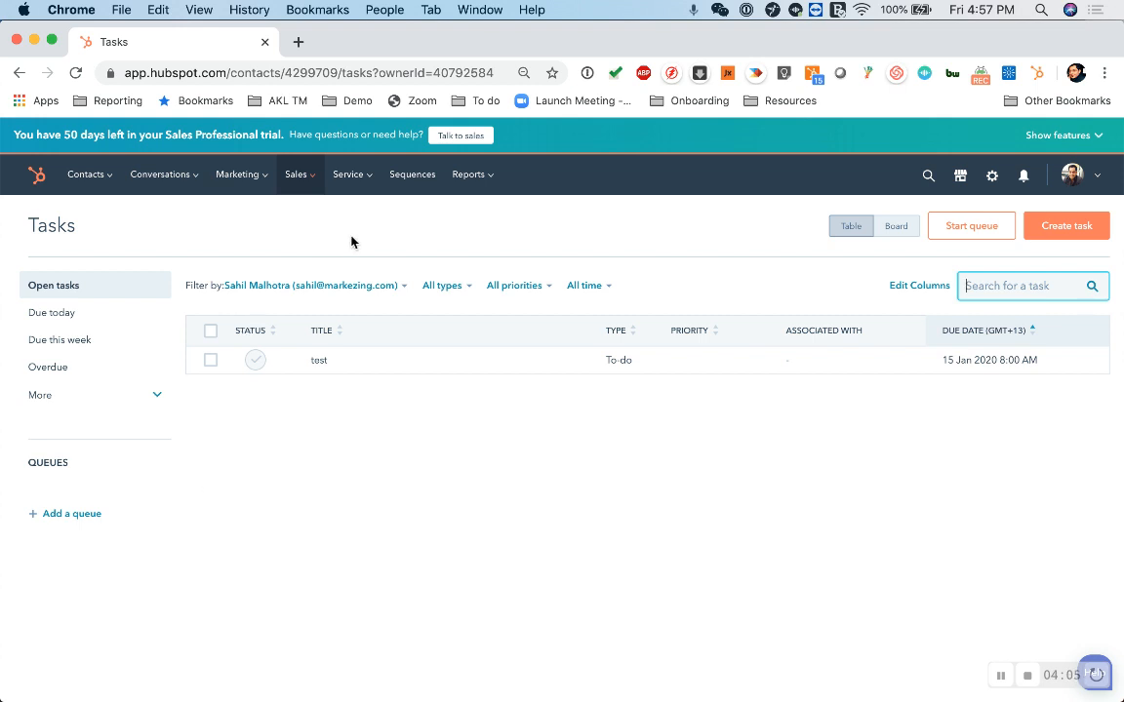
left_click(210, 366)
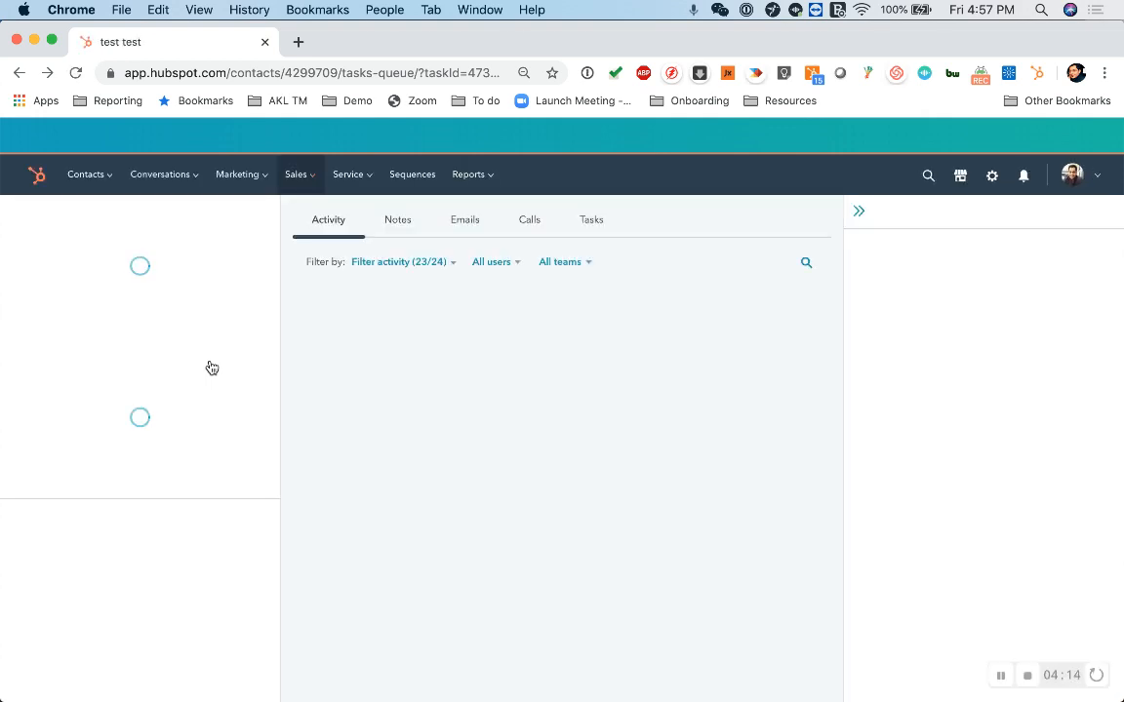
left_click(593, 221)
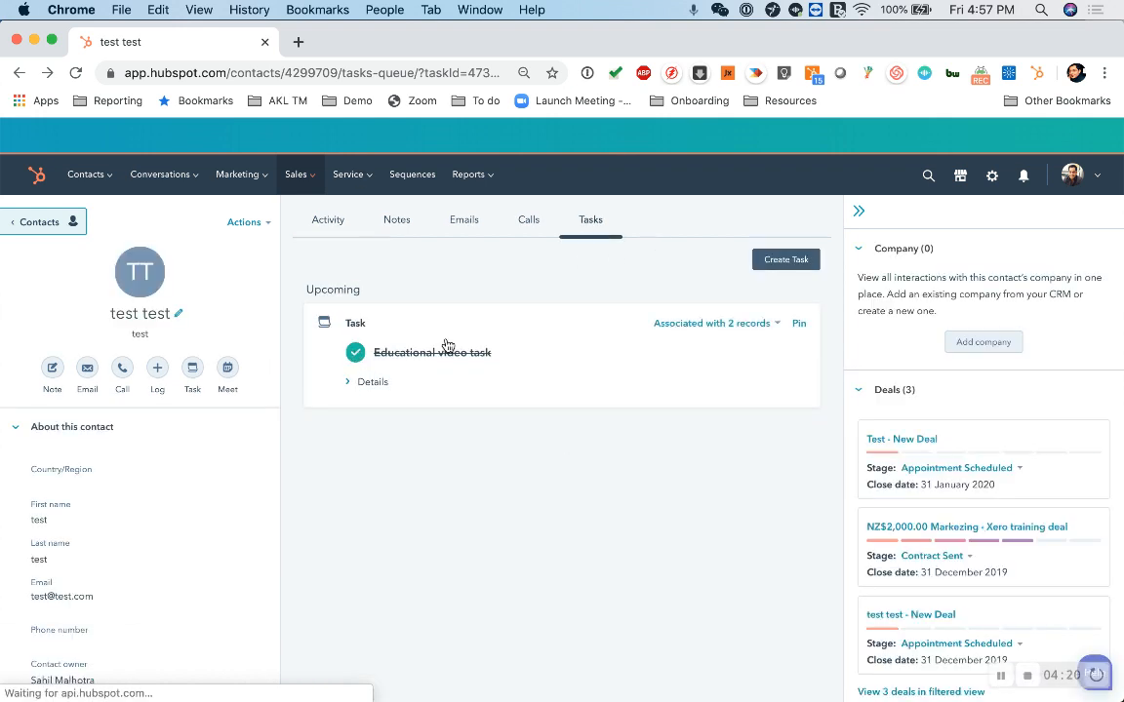
left_click(355, 353)
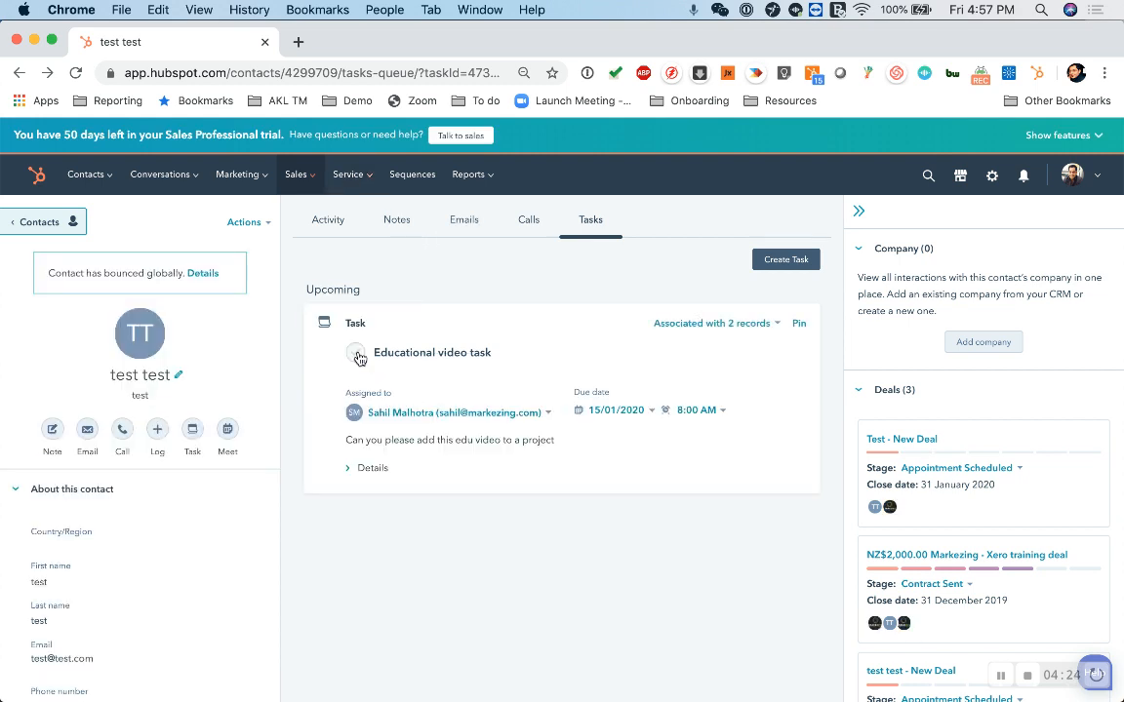
Return to the sales tasks, move the test task to Waiting in the board view and switch back to the table view
left_click(296, 176)
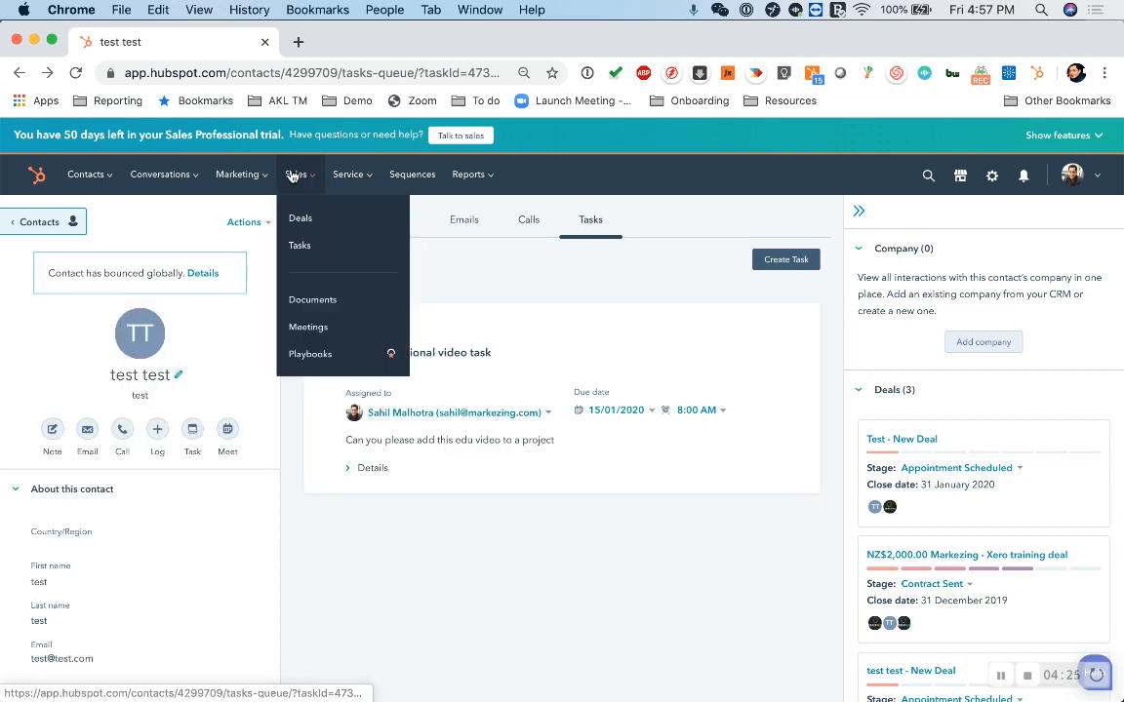
left_click(318, 252)
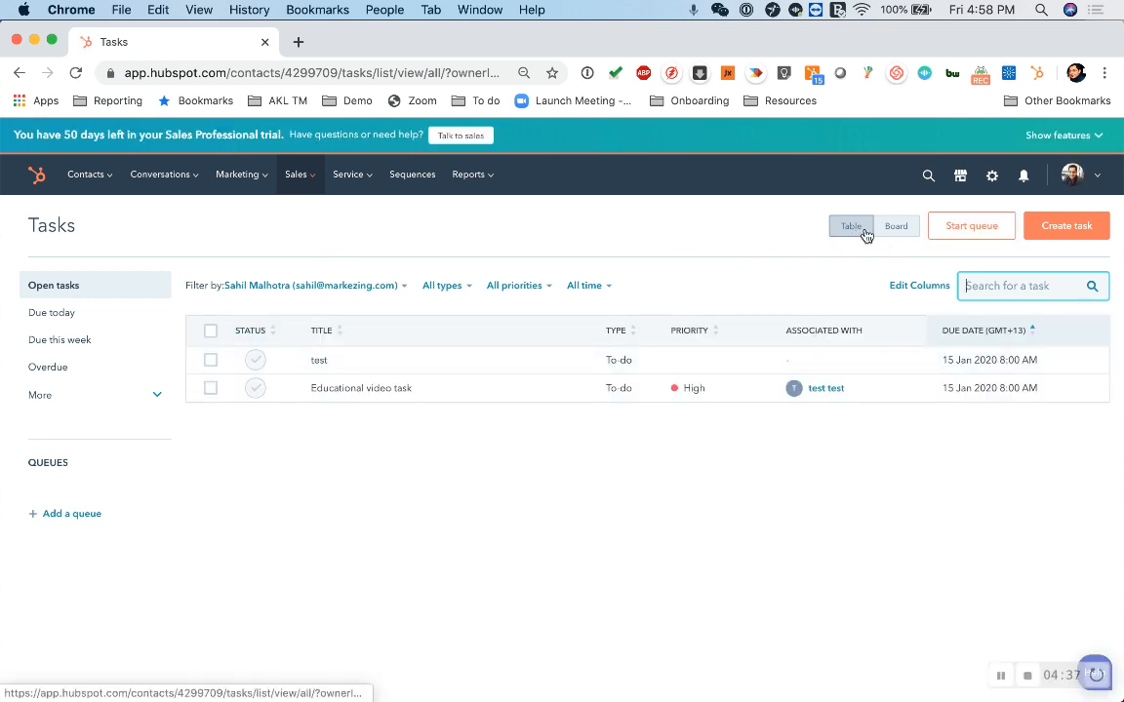
left_click(903, 234)
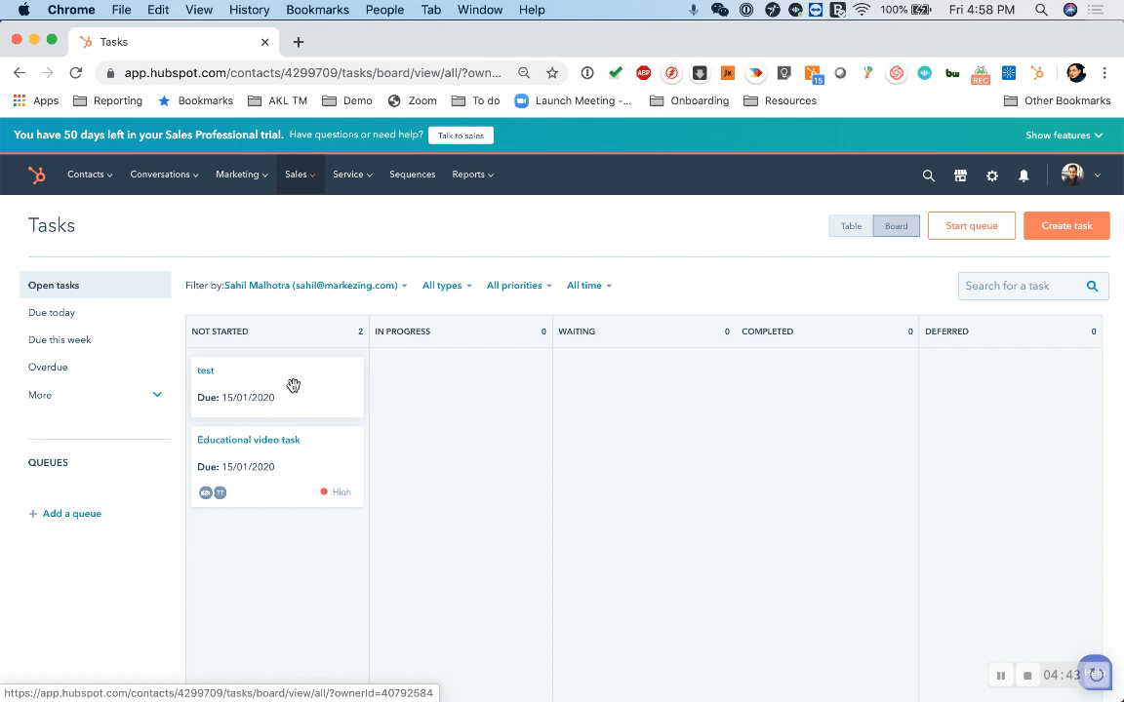
left_click_drag(307, 383, 675, 388)
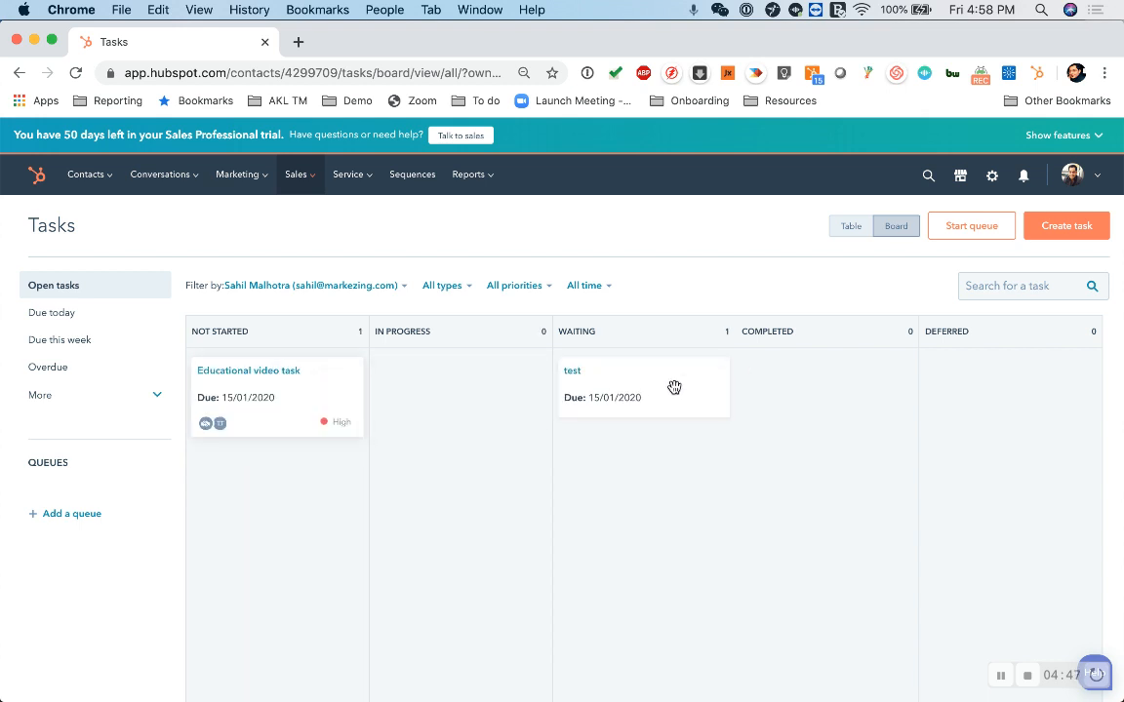
scroll(674, 390, "right", 2)
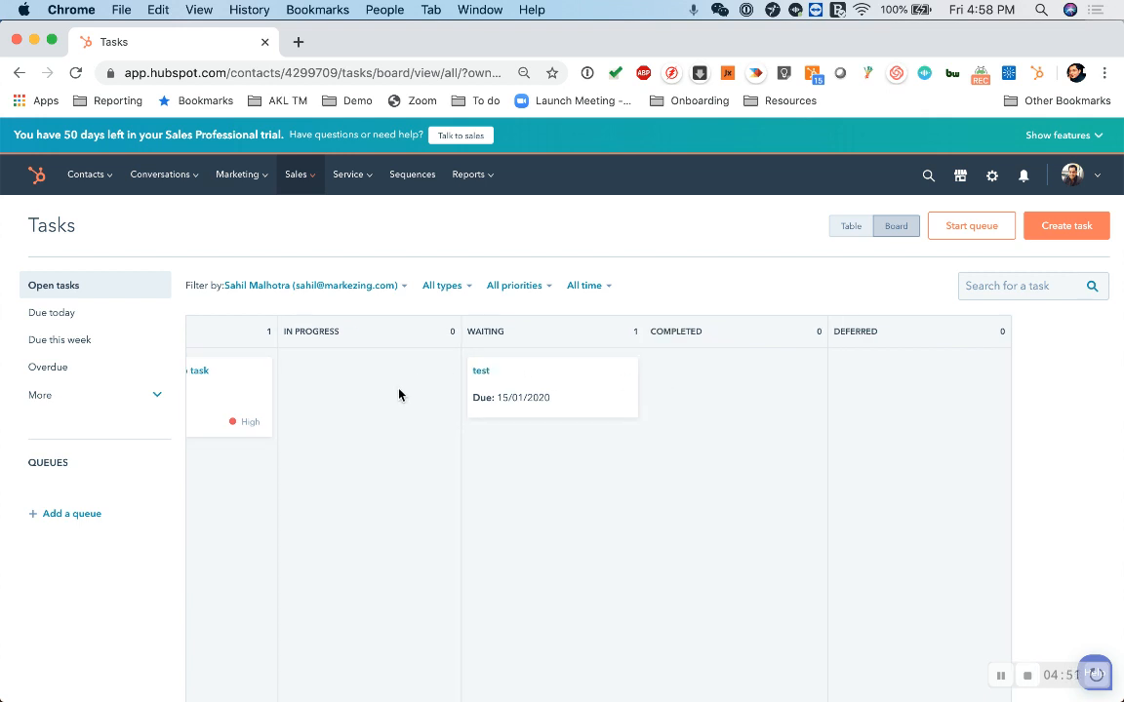
scroll(399, 394, "left", 2)
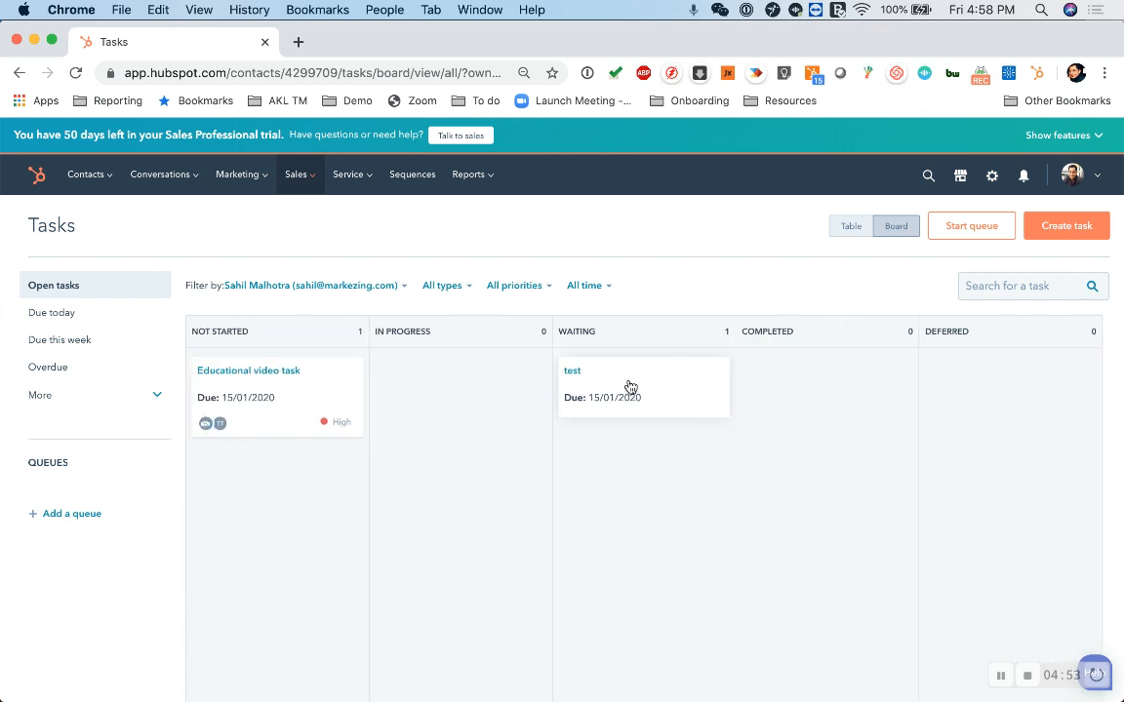
left_click(849, 227)
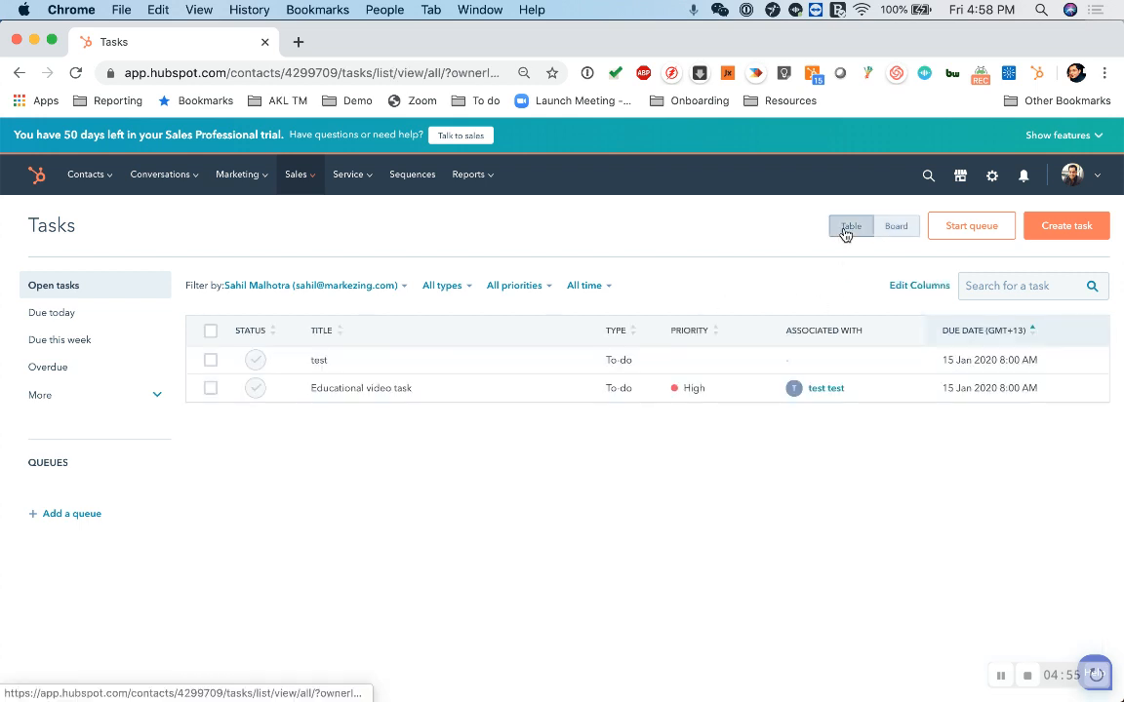